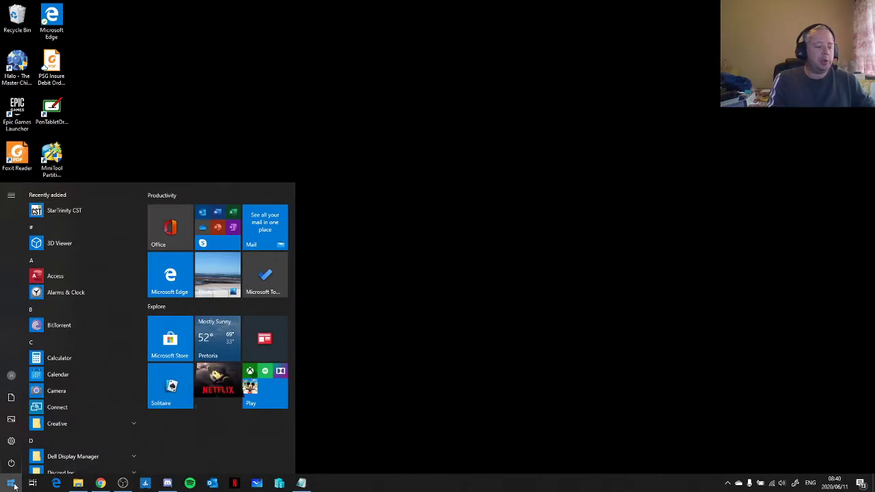
Open the Programs and Features list of installed programs in Control Panel and look through it
text(control)
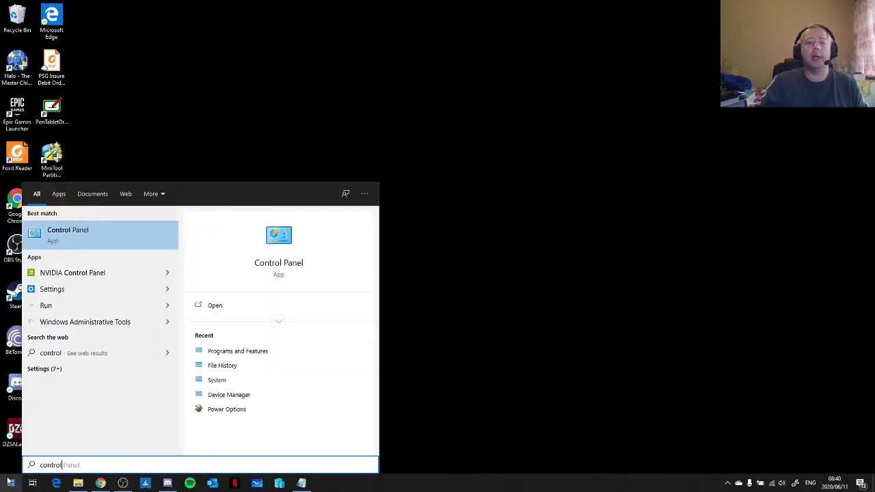
click(89, 235)
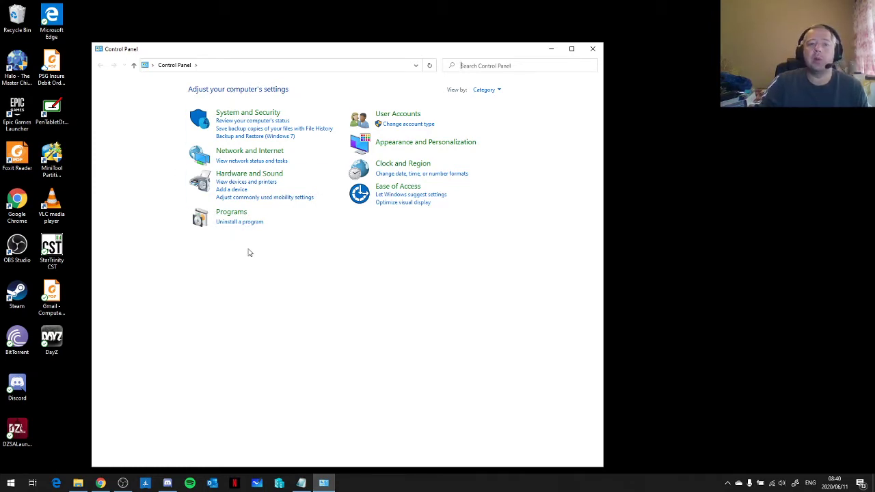
click(233, 214)
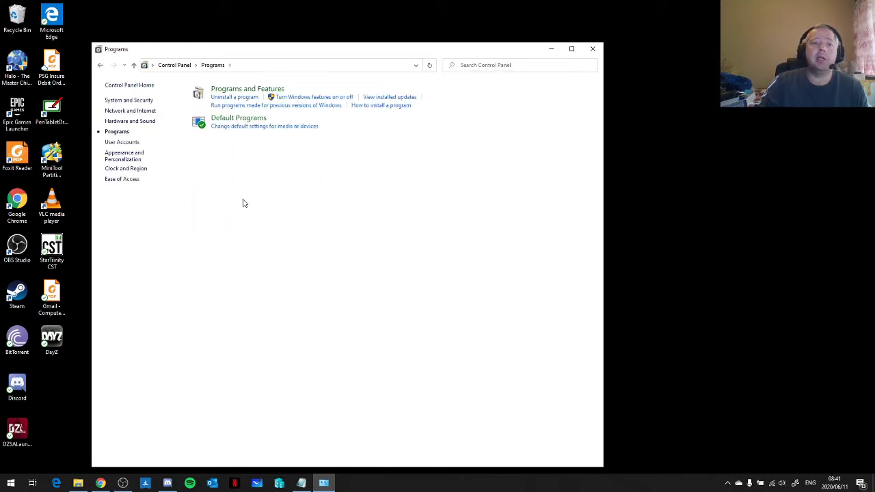
click(238, 90)
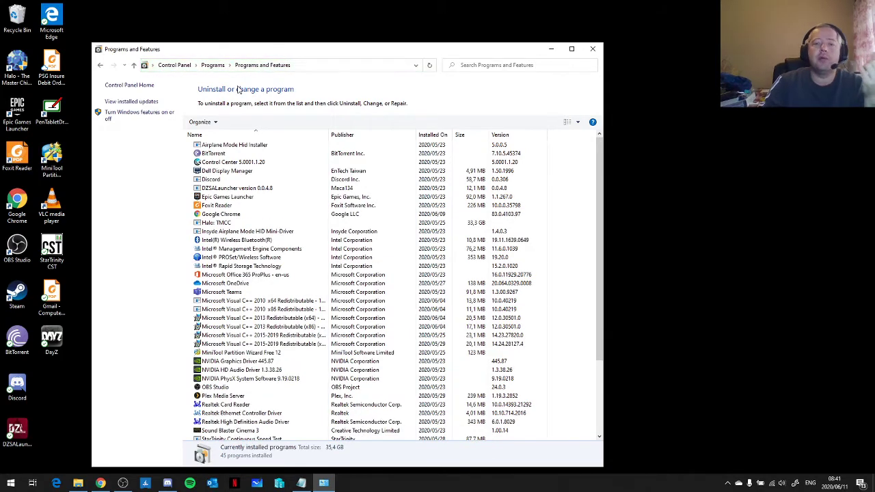
scroll(303, 266, down, 4)
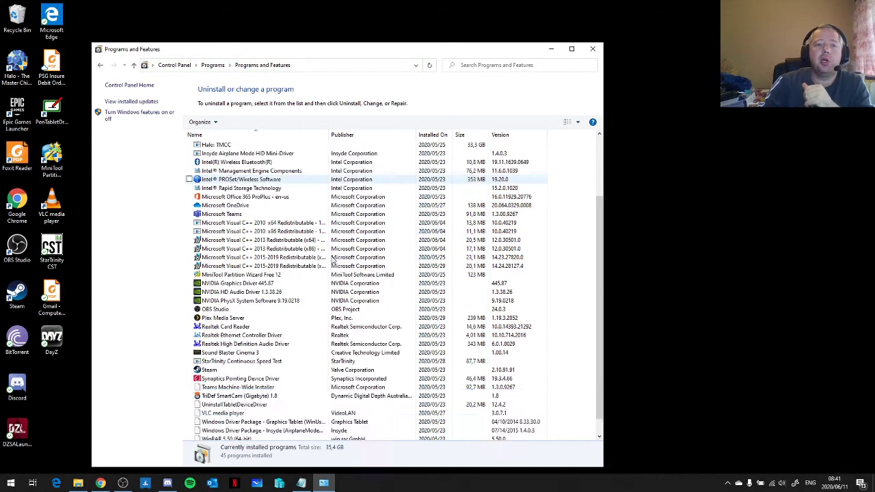
scroll(303, 266, up, 4)
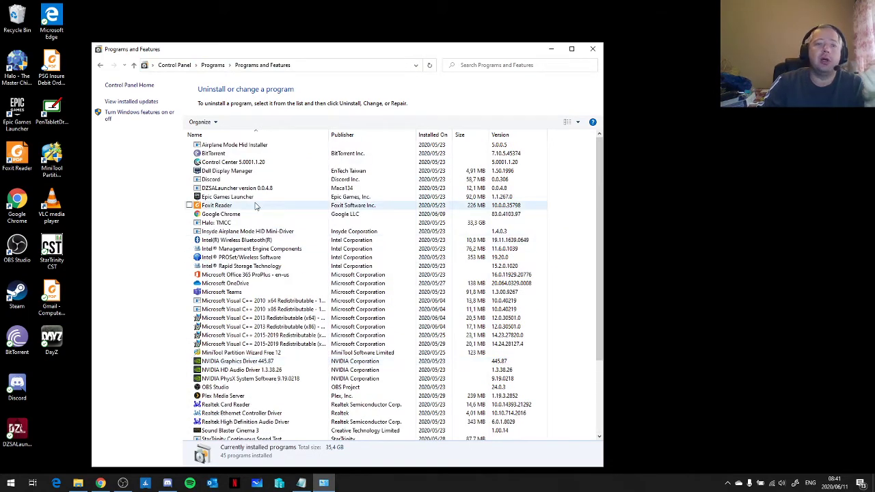
click(256, 206)
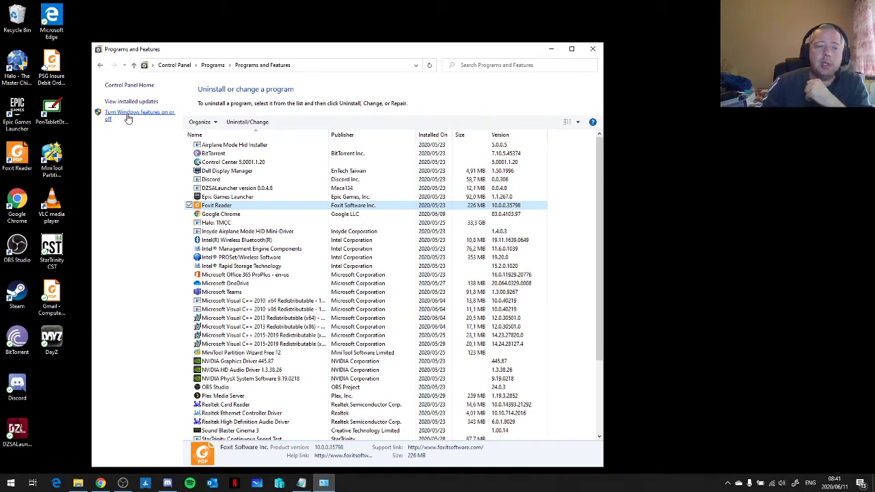
Make sure Hyper-V is enabled among the optional Windows features, apply the selection and close Control Panel
click(128, 118)
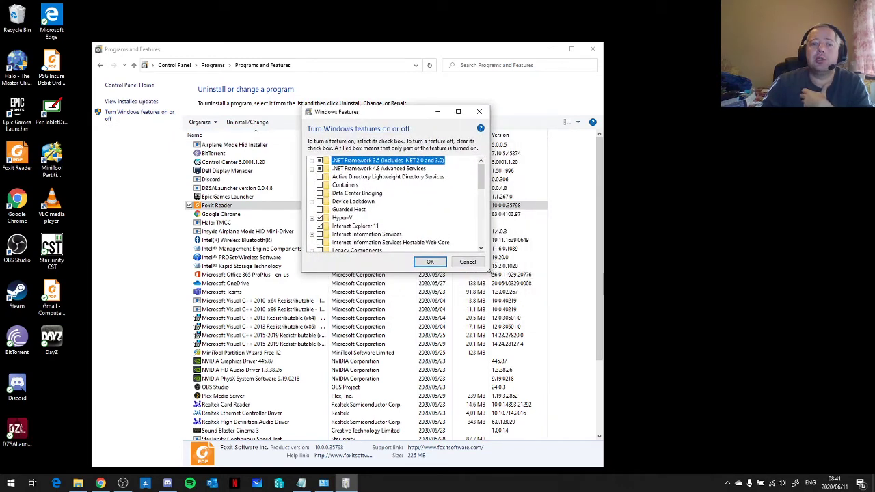
drag(488, 271, 735, 452)
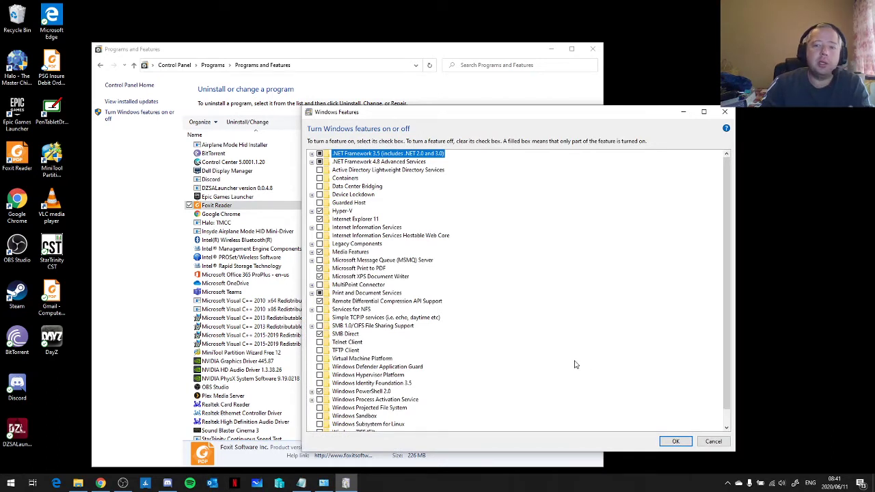
scroll(575, 365, down, 1)
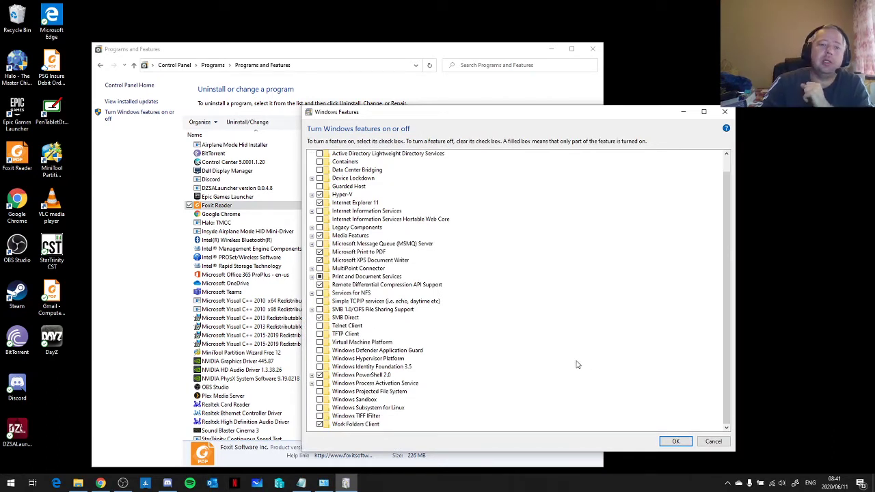
scroll(490, 370, up, 1)
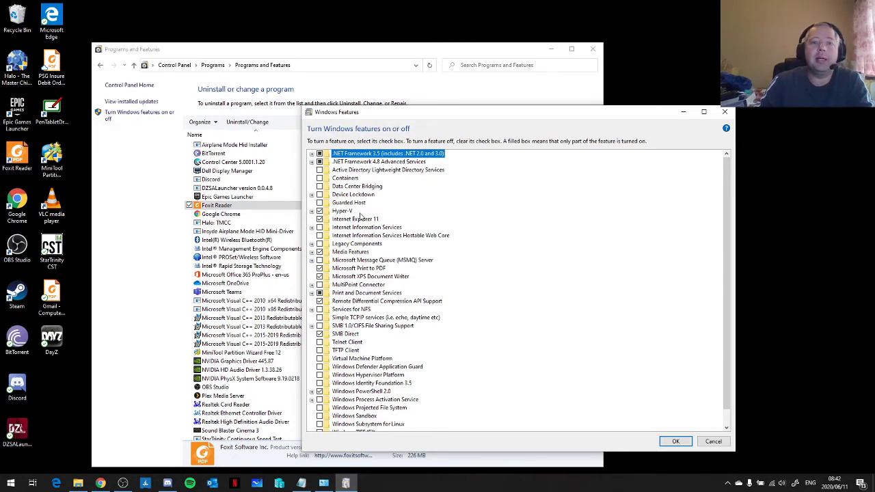
click(319, 211)
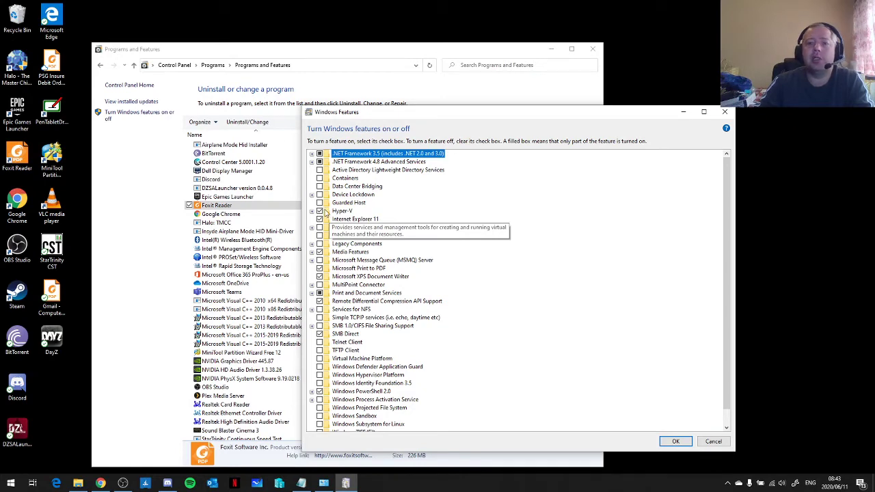
click(674, 441)
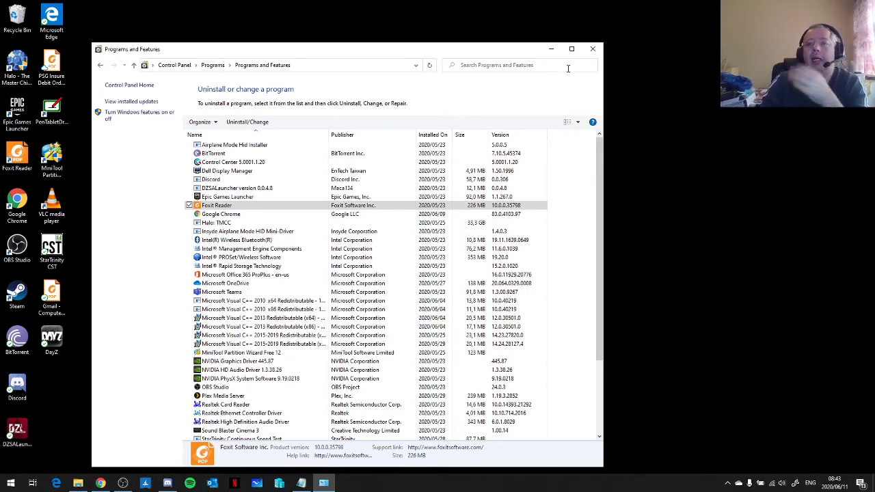
click(602, 54)
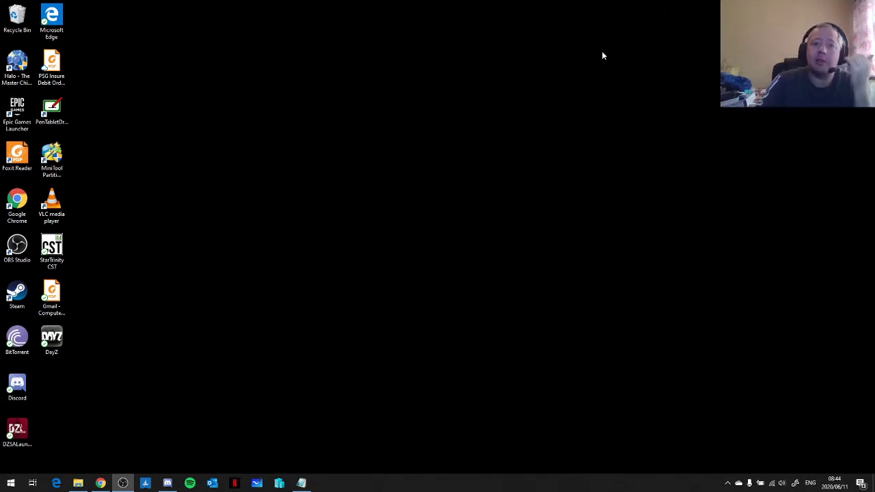
drag(101, 21, 17, 386)
click(167, 350)
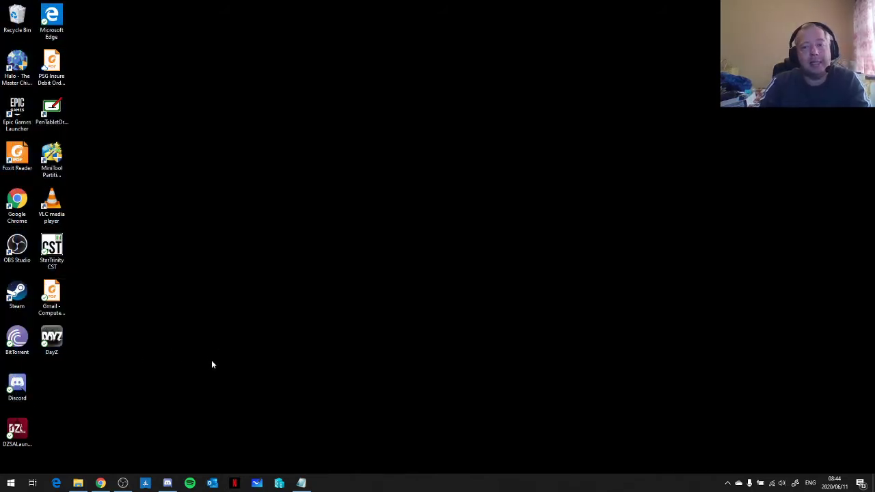
Open Hyper-V Manager and select the local computer as the server to manage
click(12, 484)
text(hyper)
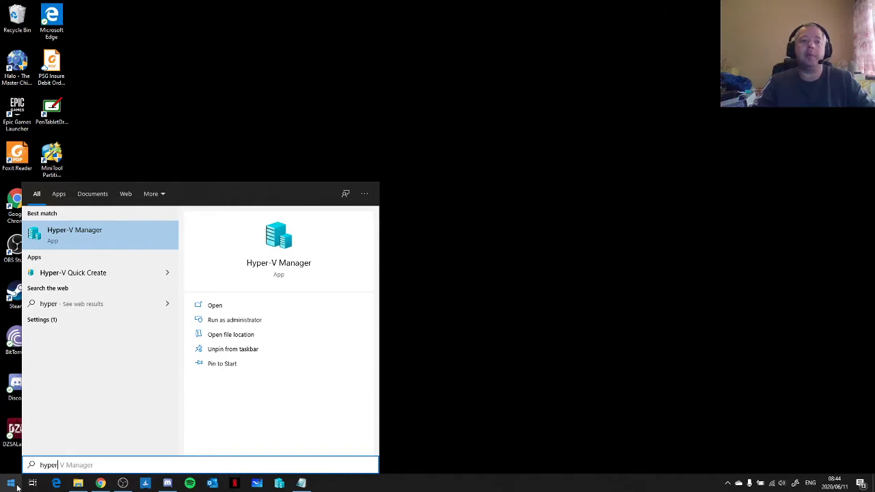
click(53, 242)
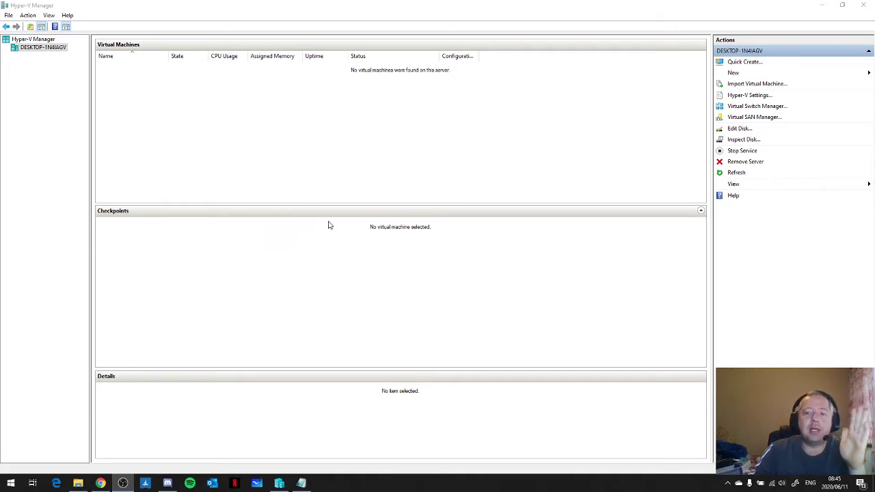
click(23, 41)
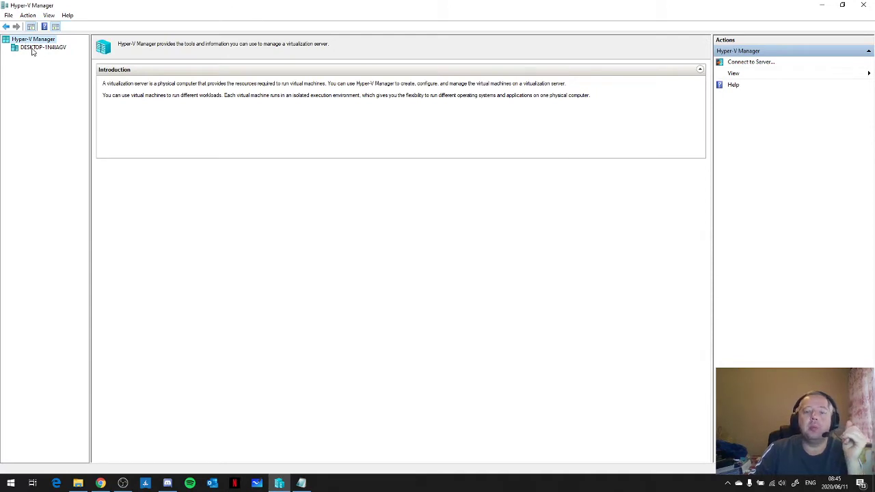
click(32, 49)
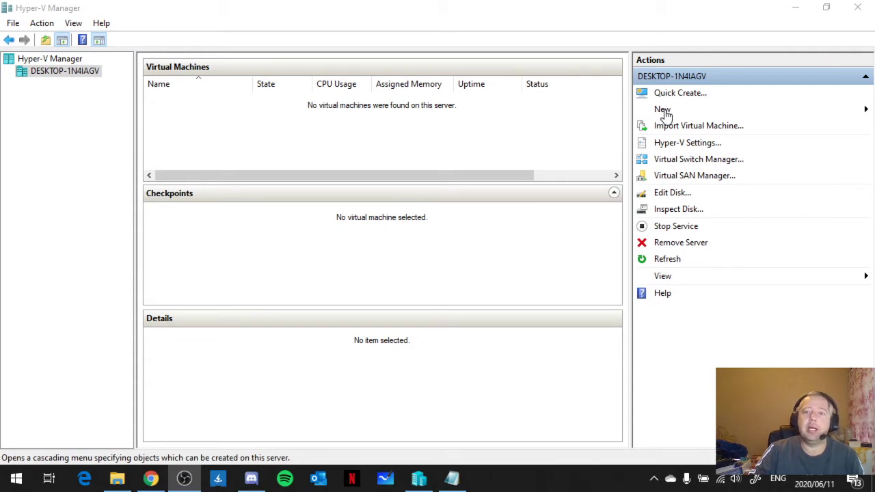
Start creating a new virtual machine on the local server and proceed past the introduction to the name and location settings
click(666, 114)
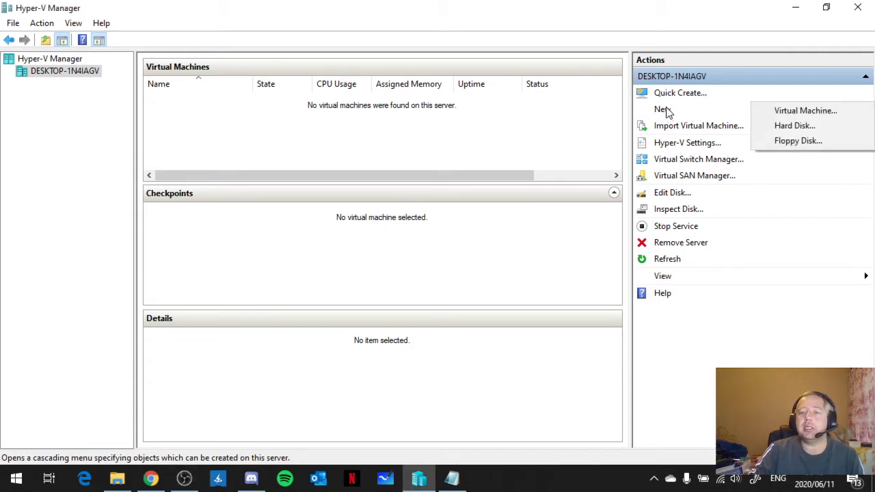
click(825, 115)
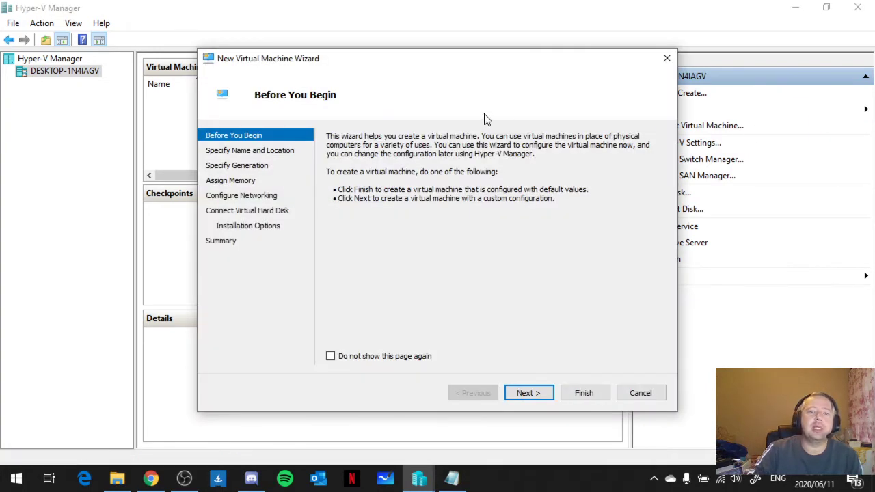
drag(475, 60, 476, 52)
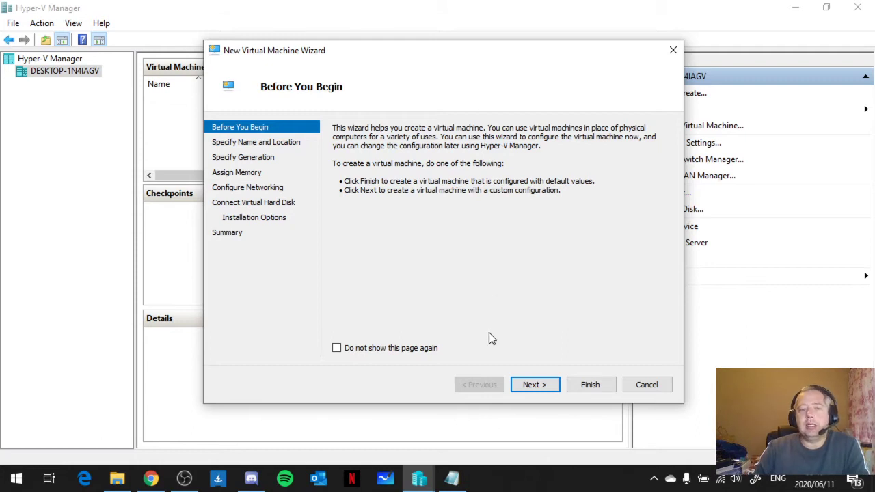
click(539, 385)
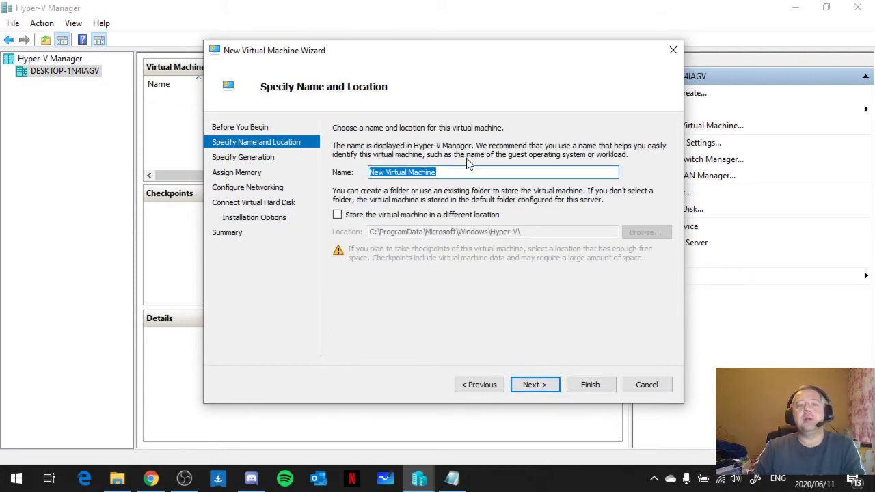
Name the new virtual machine "Test Server2012R2"
drag(464, 170, 326, 170)
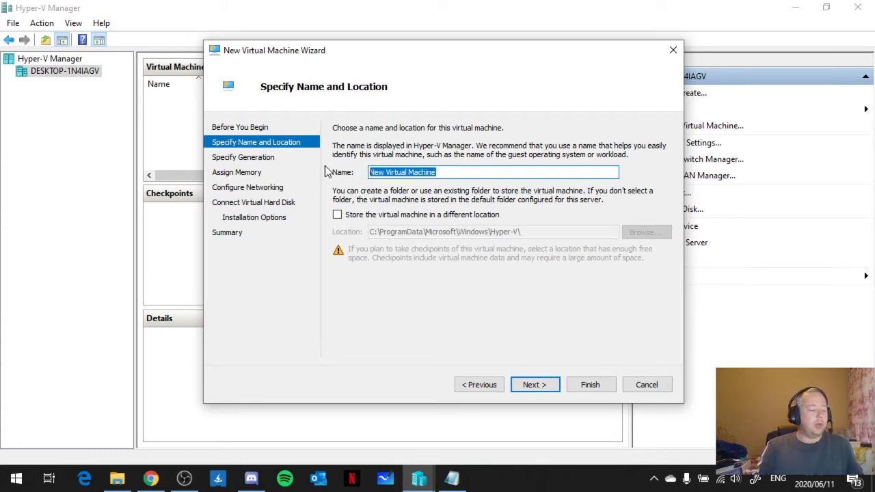
text(Test)
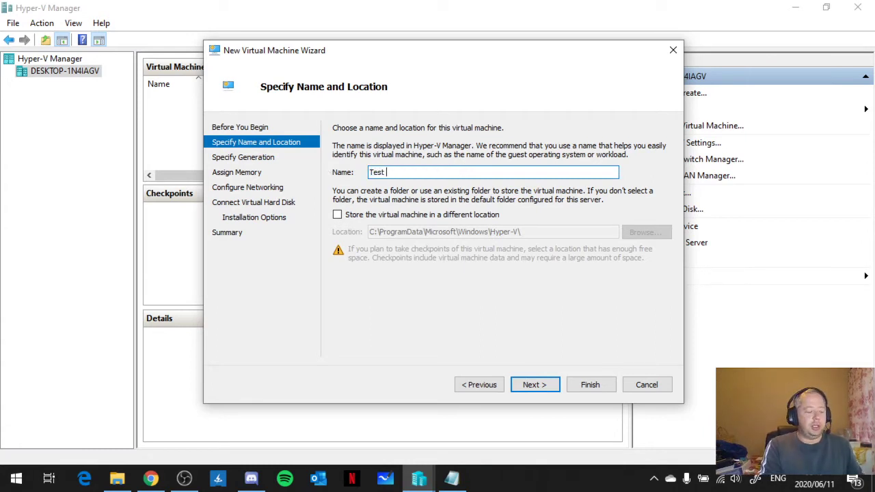
text( VM)
key(BackSpace)
key(BackSpace)
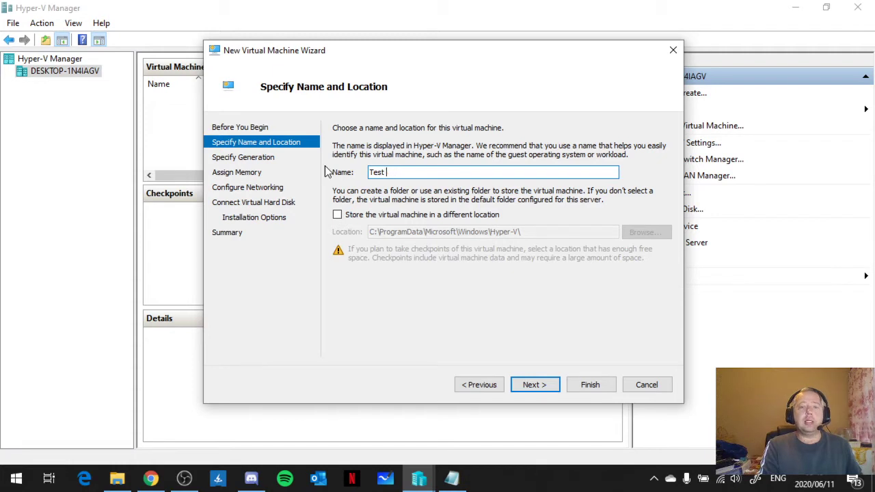
text(Server)
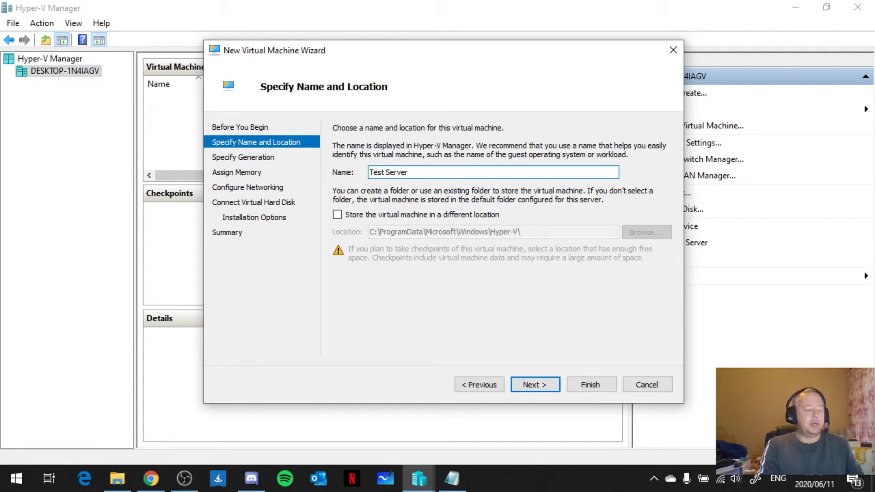
text(2012R2)
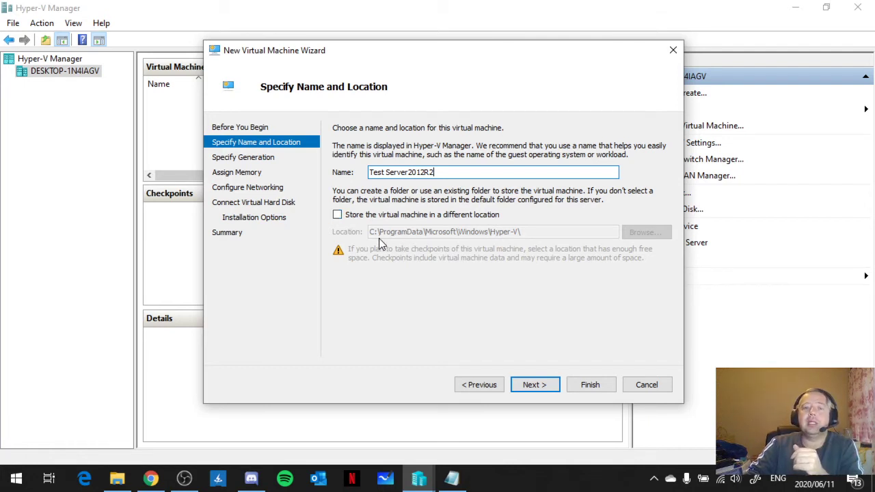
Store the virtual machine in a different location, choosing the VM folder on Local Disk (C:)
click(410, 215)
drag(403, 232, 370, 232)
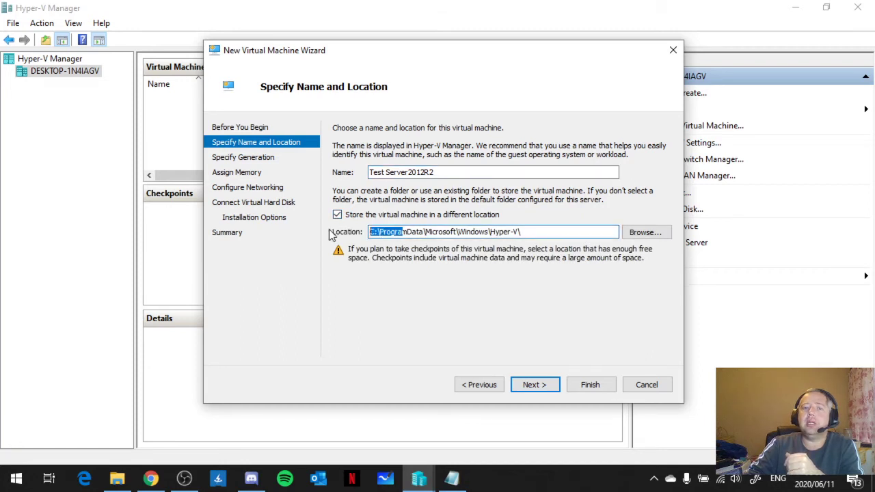
click(545, 232)
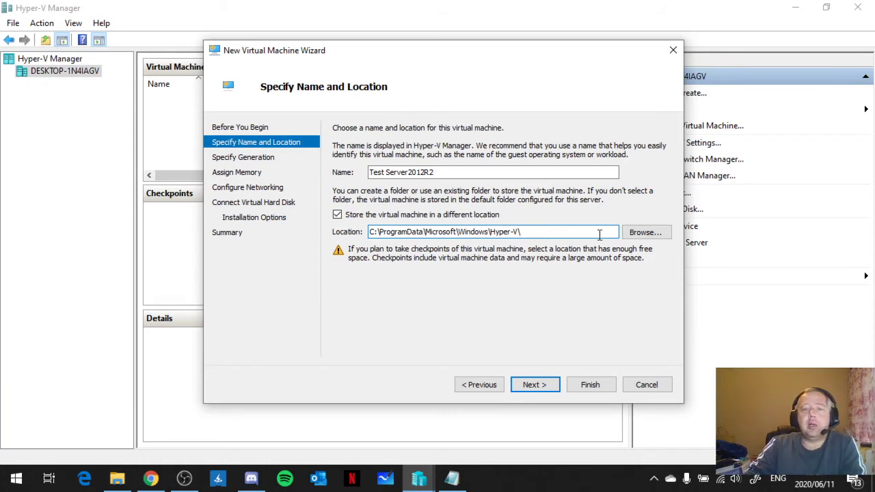
click(653, 233)
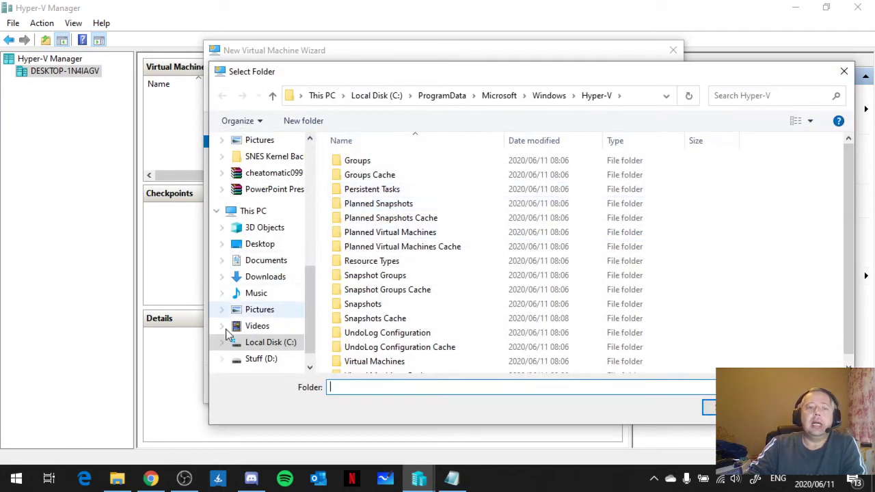
click(270, 344)
click(362, 291)
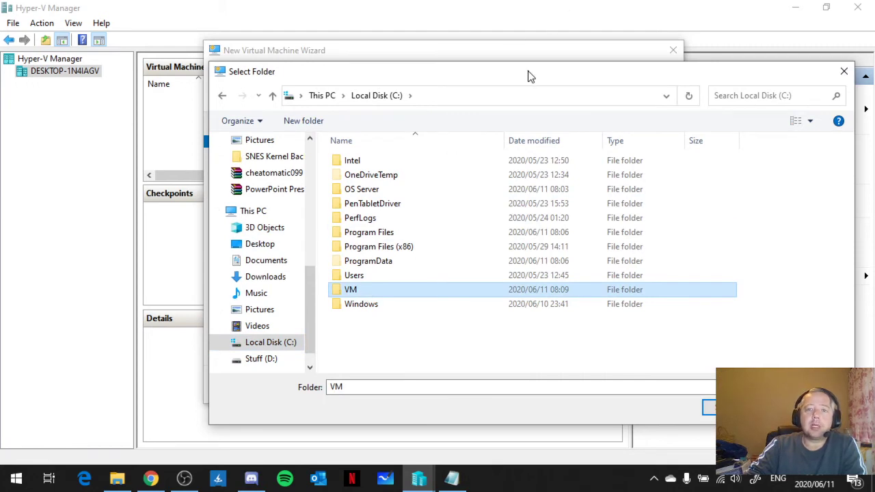
drag(527, 74, 398, 47)
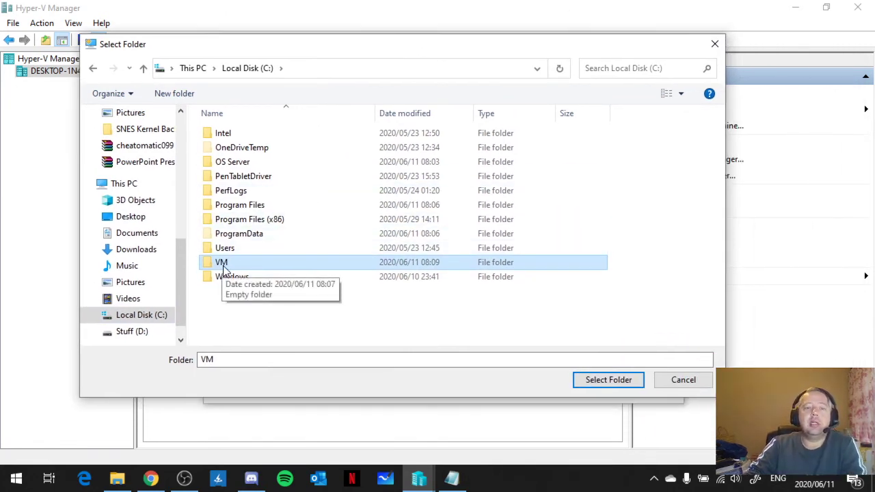
click(601, 382)
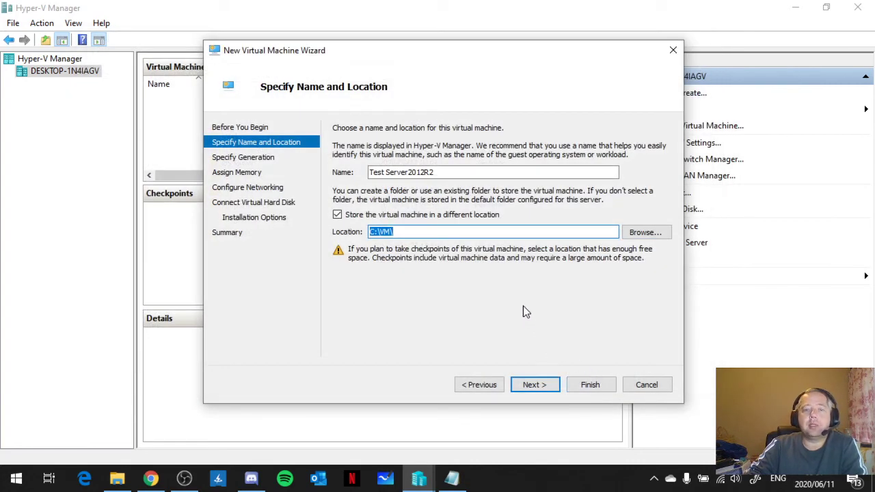
click(507, 231)
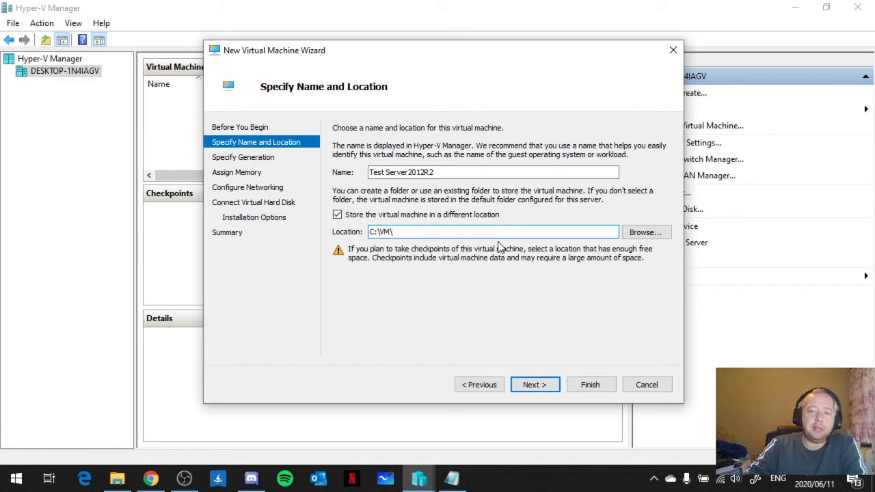
Proceed to the generation settings, choose Generation 2 for the virtual machine, and continue to memory assignment
click(541, 393)
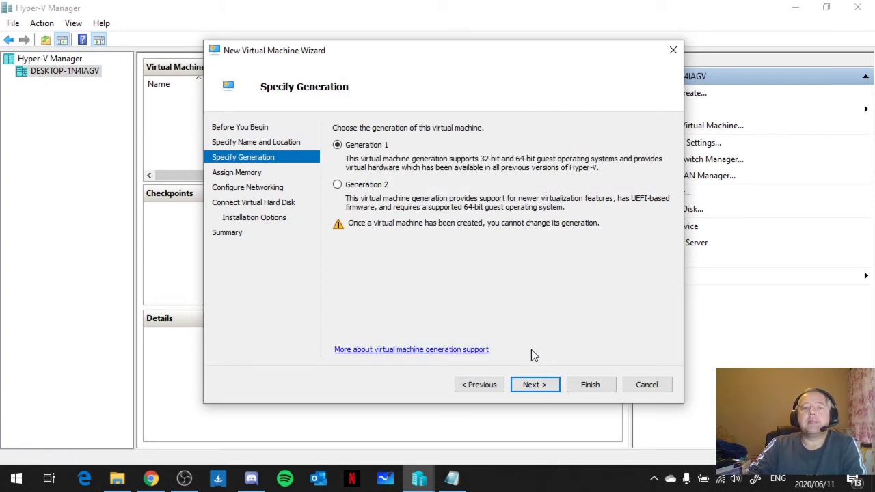
click(375, 192)
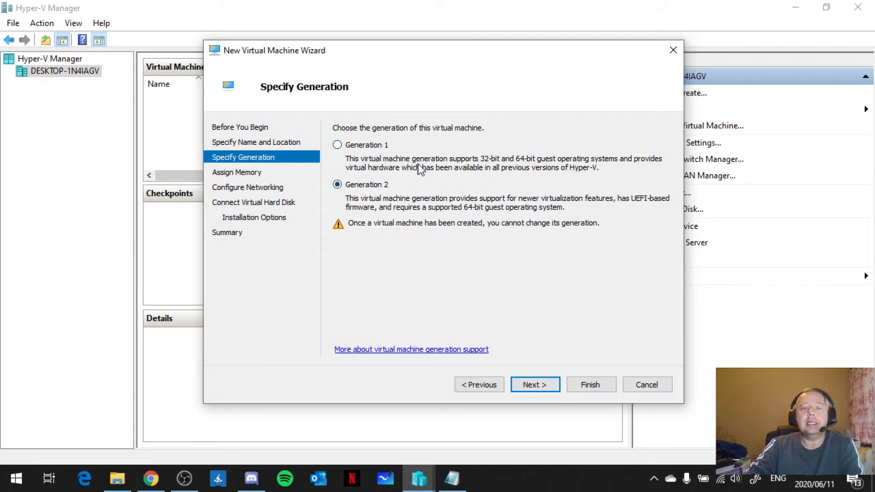
click(337, 146)
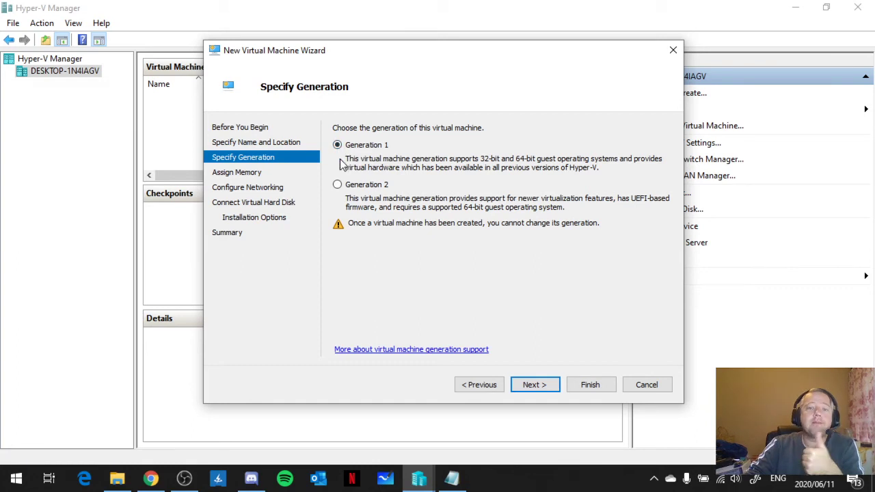
click(348, 188)
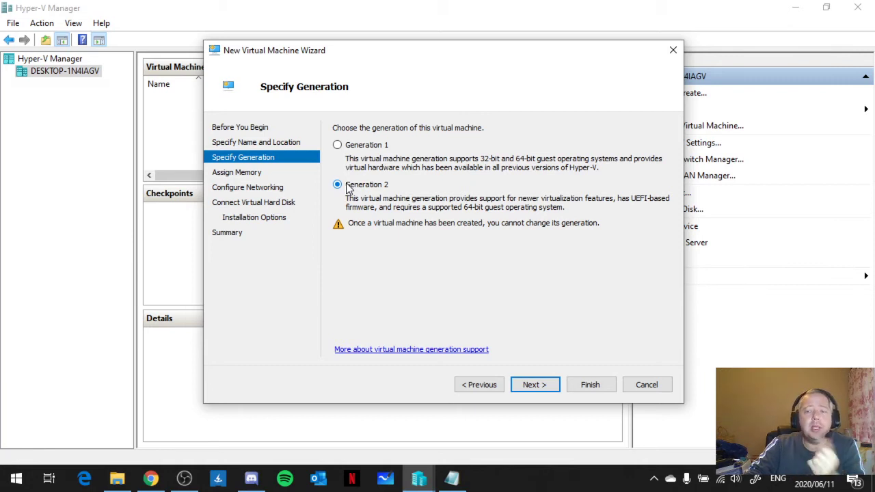
click(363, 147)
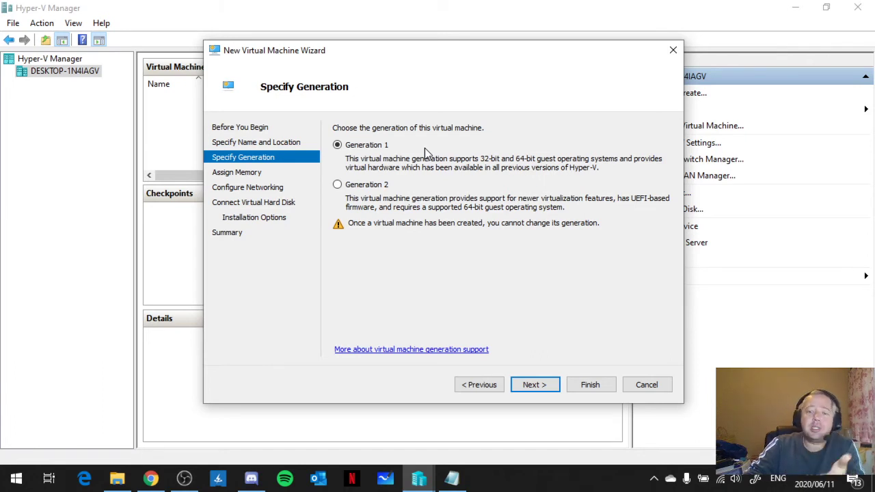
click(376, 189)
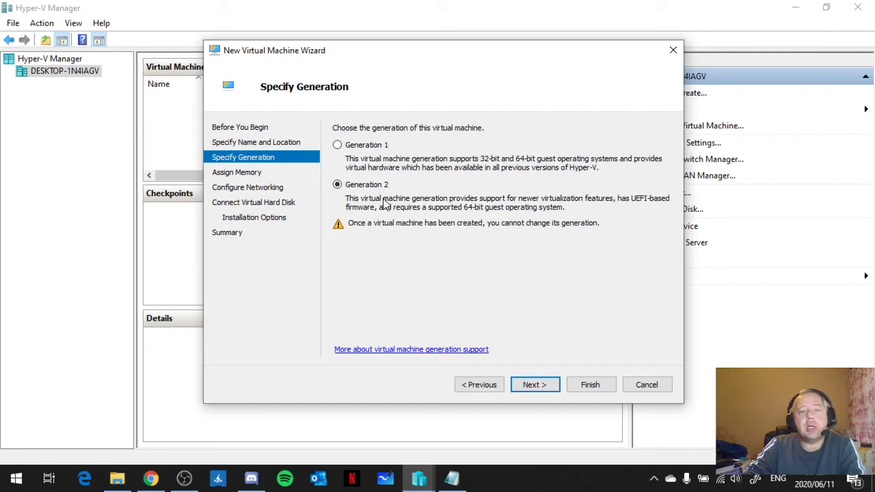
click(552, 393)
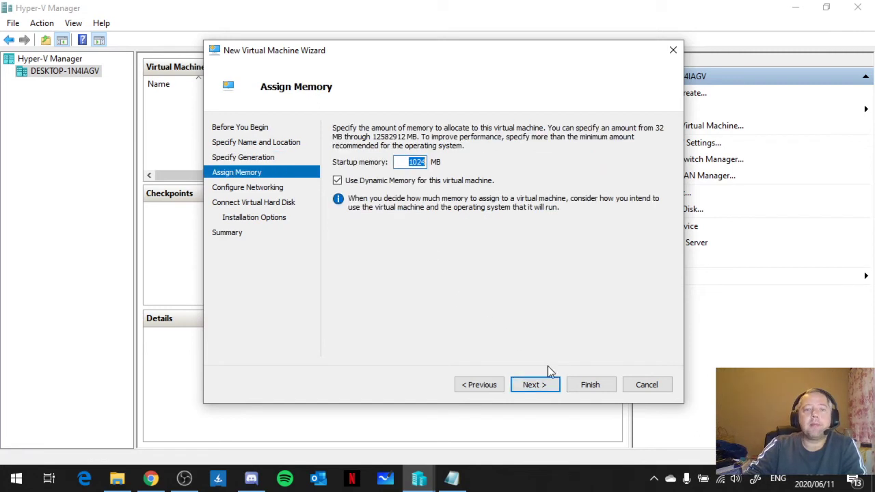
click(404, 164)
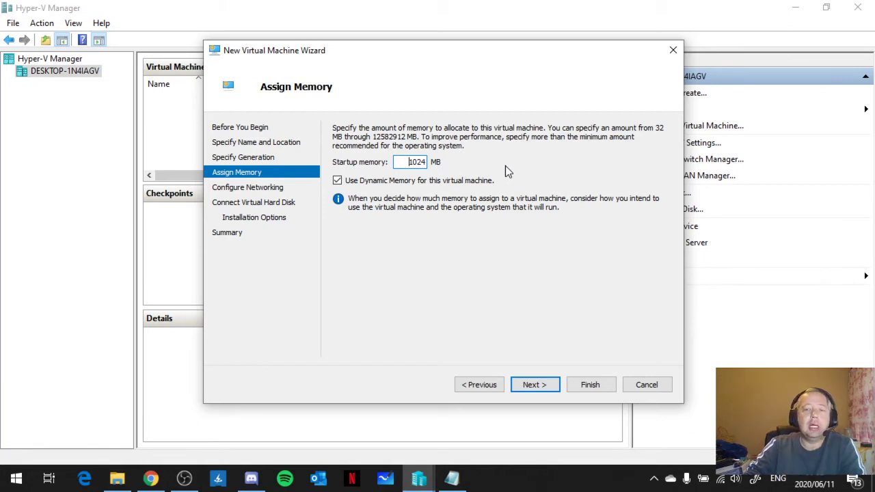
double_click(401, 162)
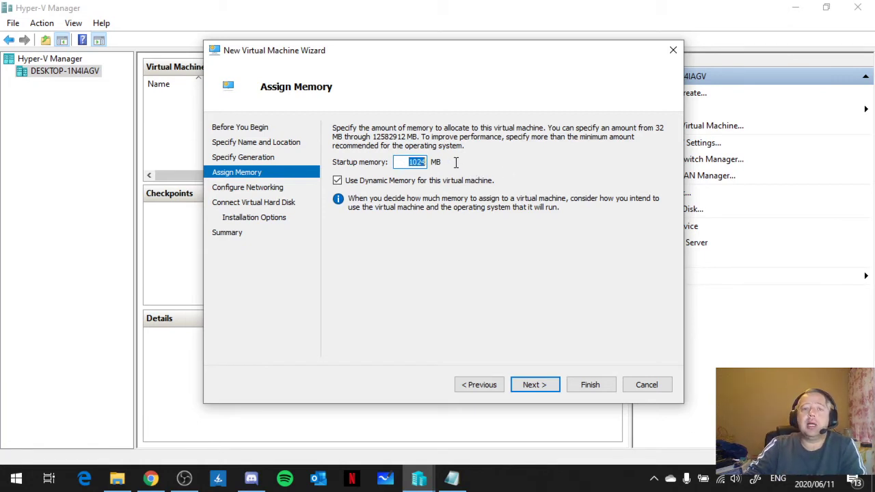
click(409, 165)
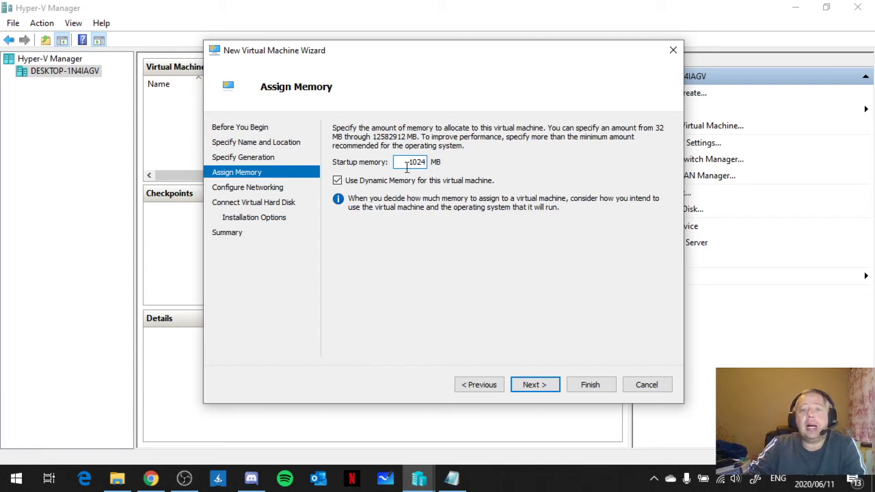
drag(399, 164, 482, 162)
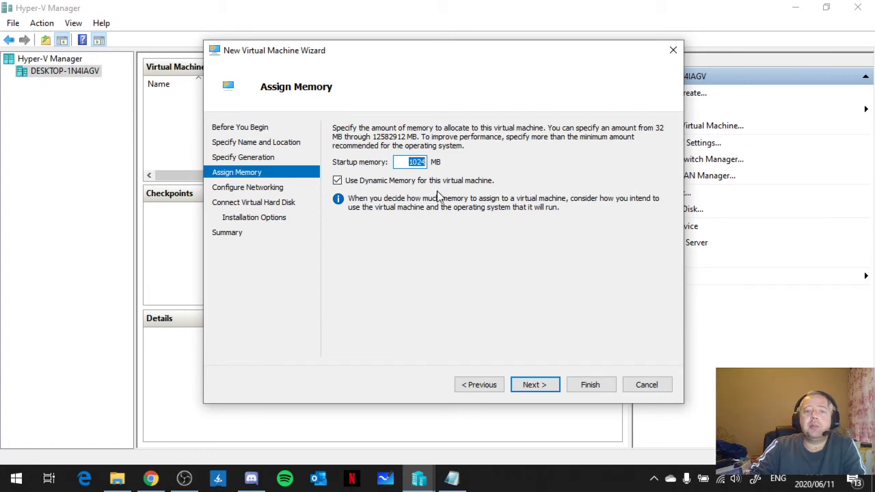
click(410, 162)
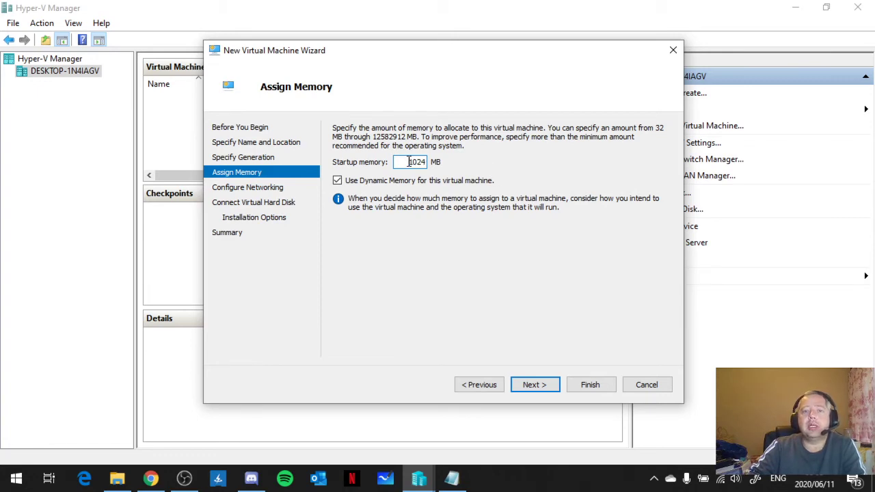
Open Calculator beside the wizard and multiply 1024 by 8 to work out the memory amount in MB
click(15, 479)
text(ca)
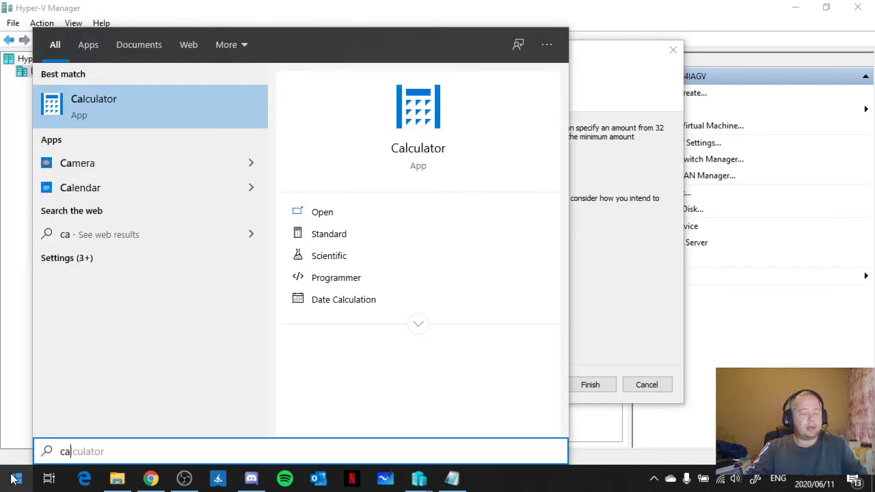
text(l)
click(96, 109)
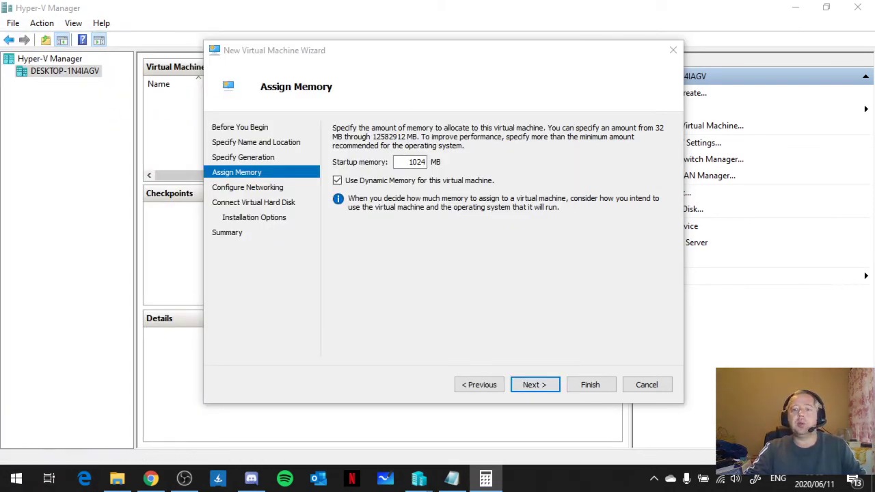
drag(601, 231, 630, 37)
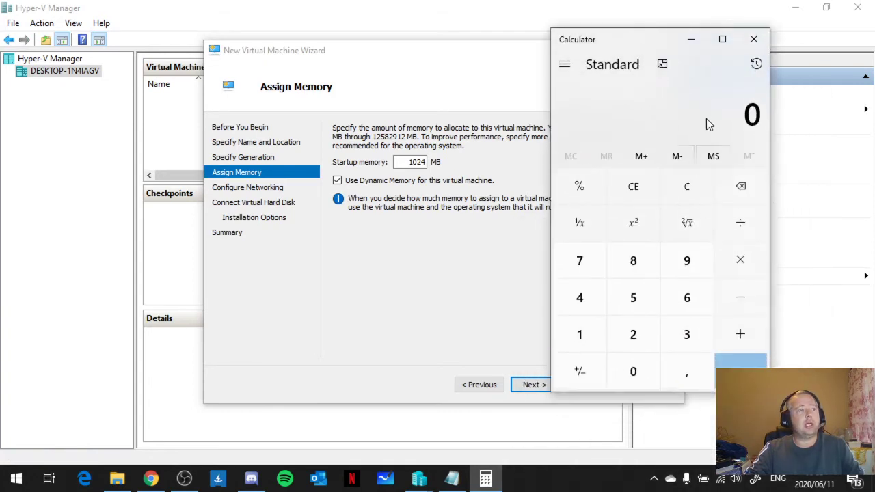
text(1024)
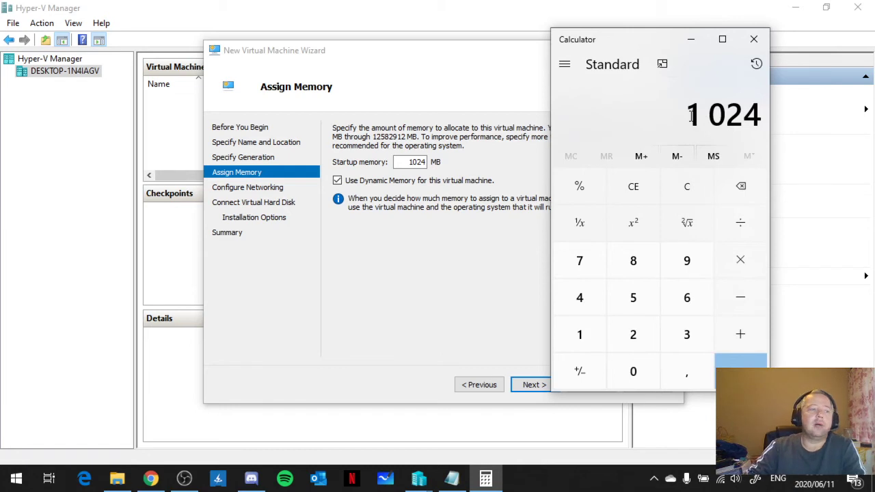
click(726, 257)
click(629, 268)
click(744, 365)
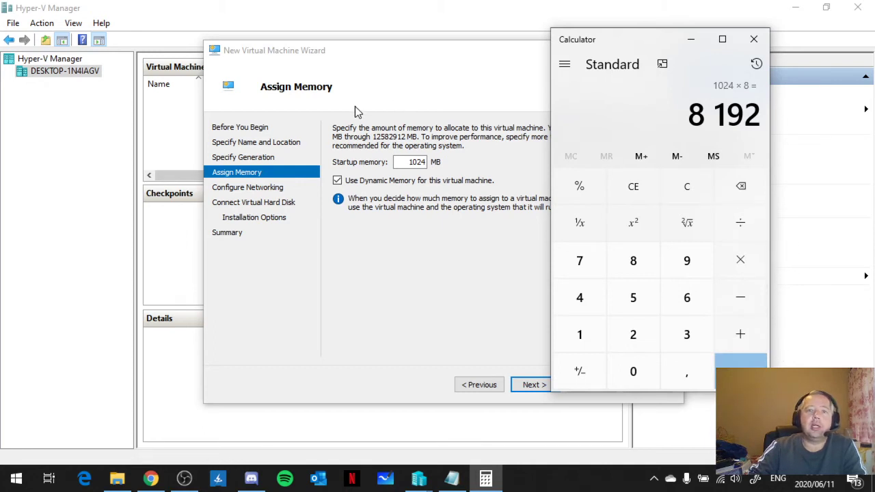
Set the virtual machine's startup memory to 8192 MB and close Calculator
click(407, 163)
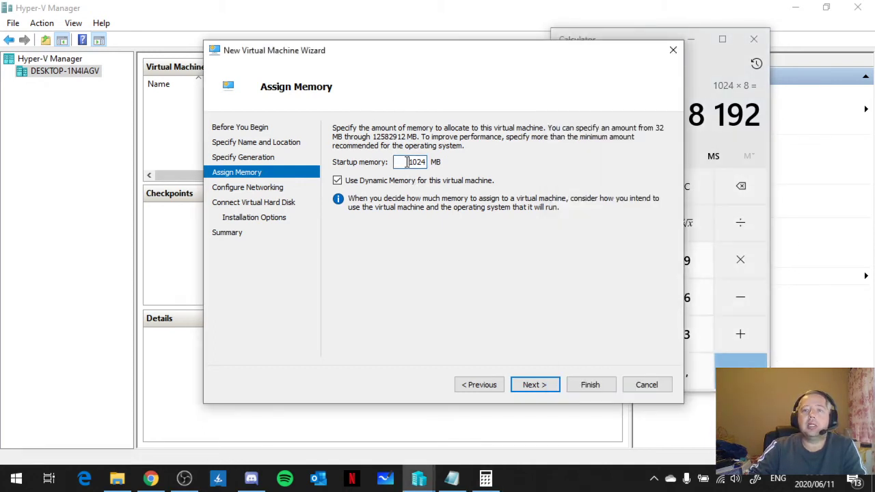
drag(407, 162, 465, 167)
text(8)
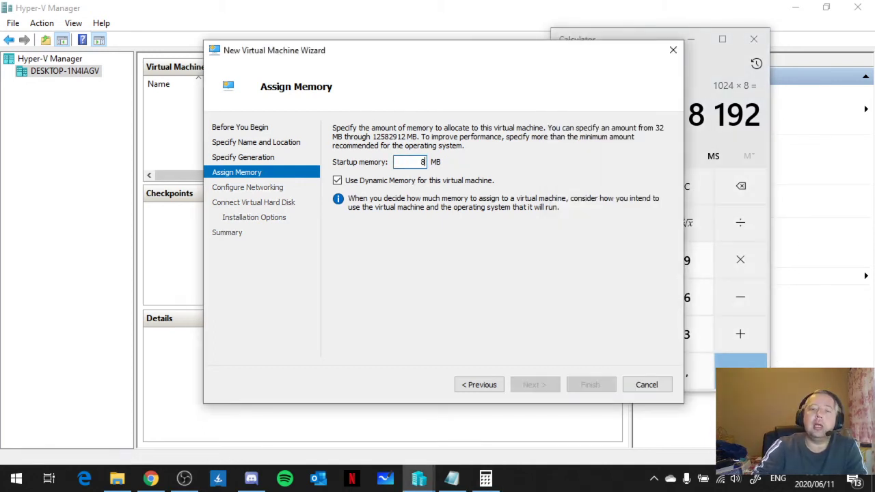
text(192)
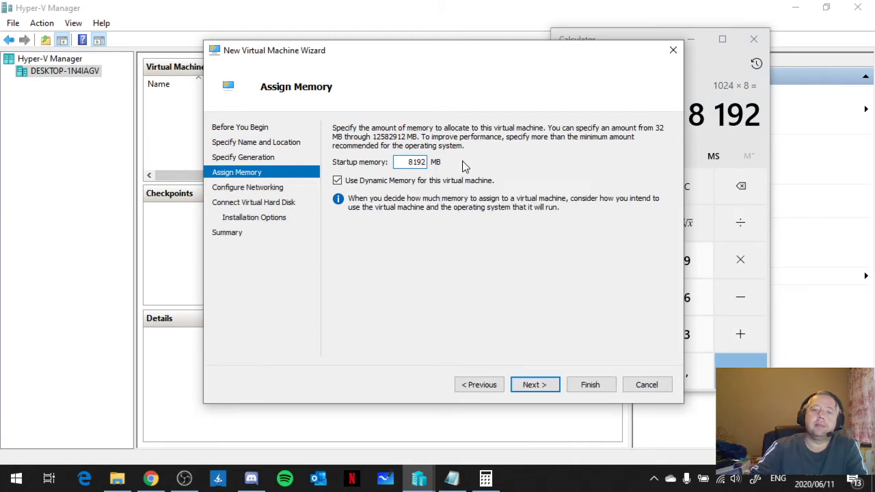
click(751, 41)
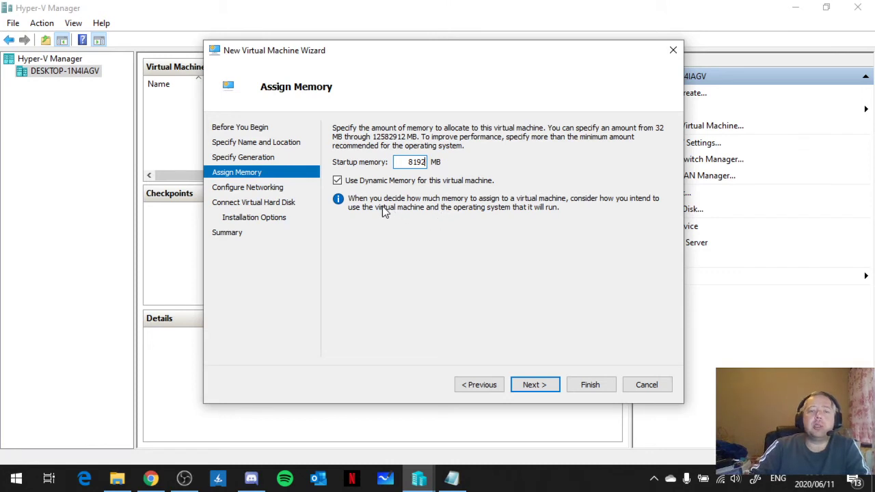
Keep Dynamic Memory enabled for the virtual machine and continue to the networking settings
click(356, 181)
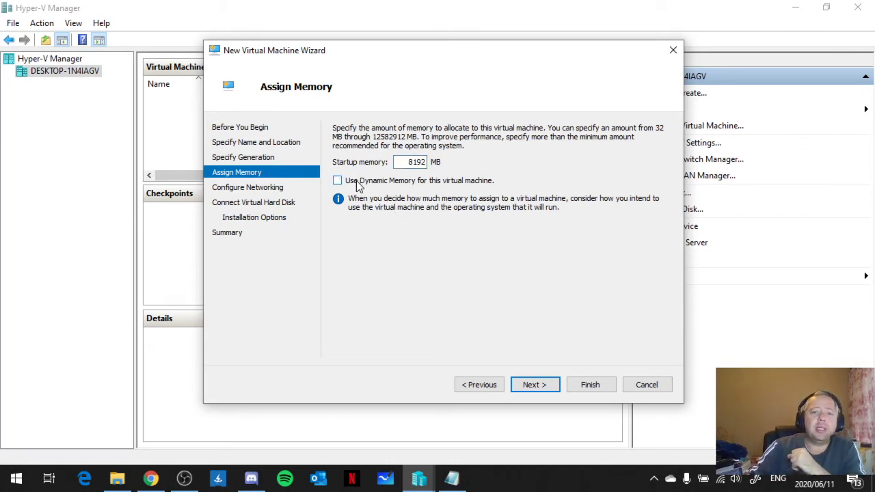
click(358, 187)
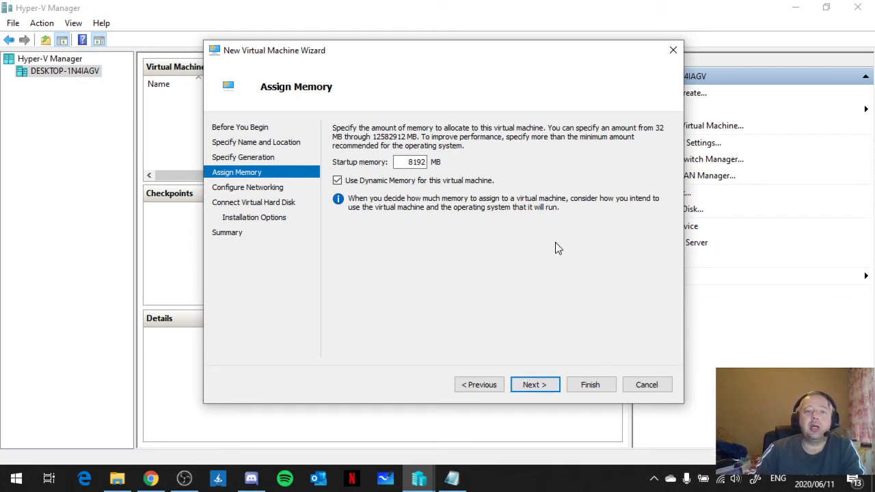
click(528, 388)
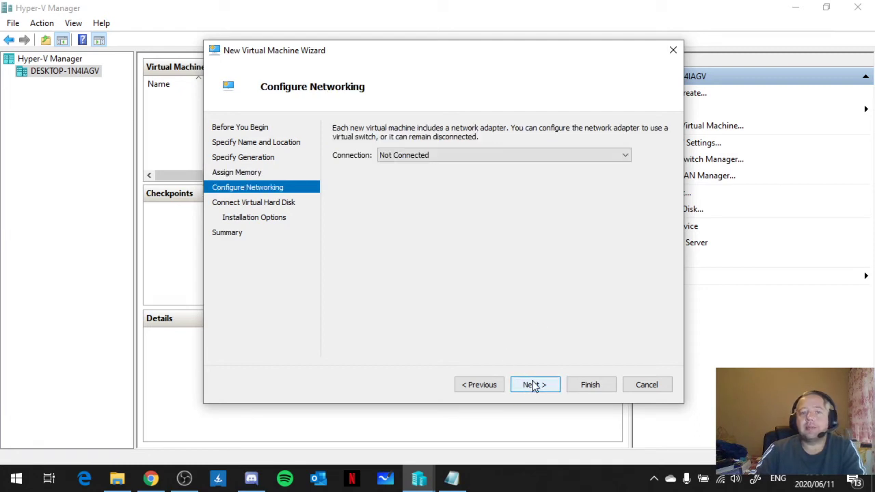
Leave the network adapter's connection as Not Connected and continue to the virtual hard disk settings
click(556, 155)
click(473, 200)
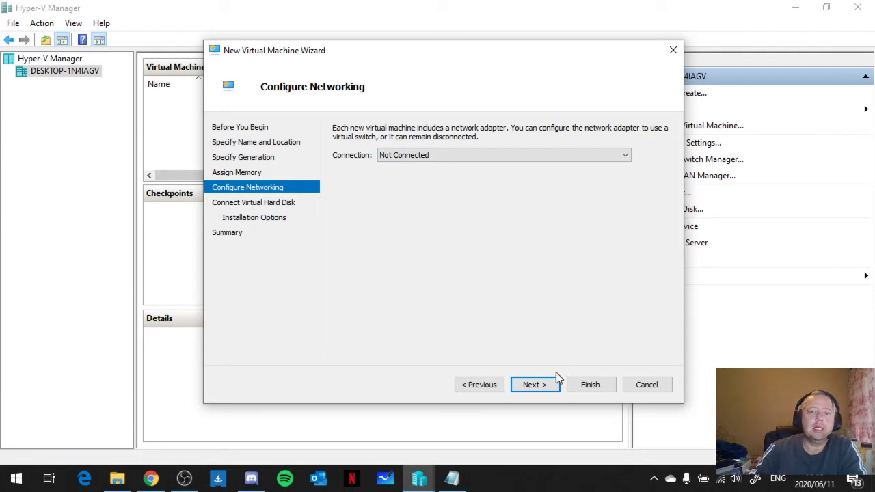
click(532, 385)
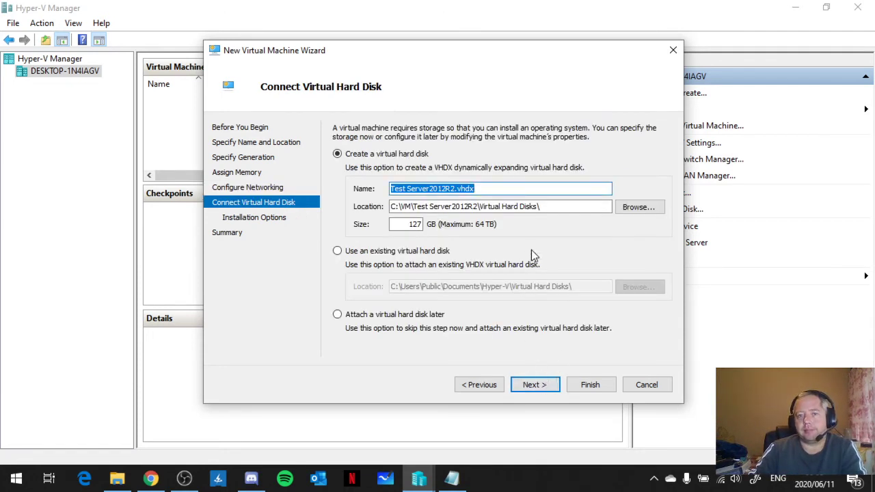
click(501, 185)
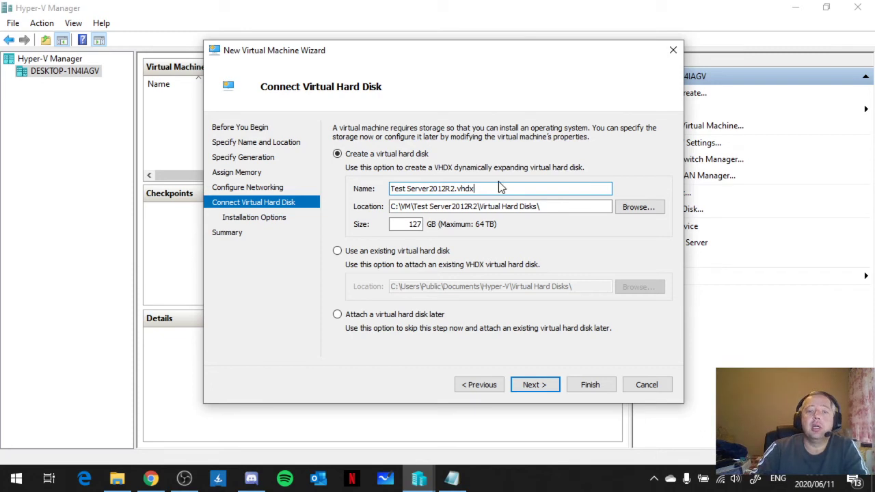
drag(493, 186, 290, 188)
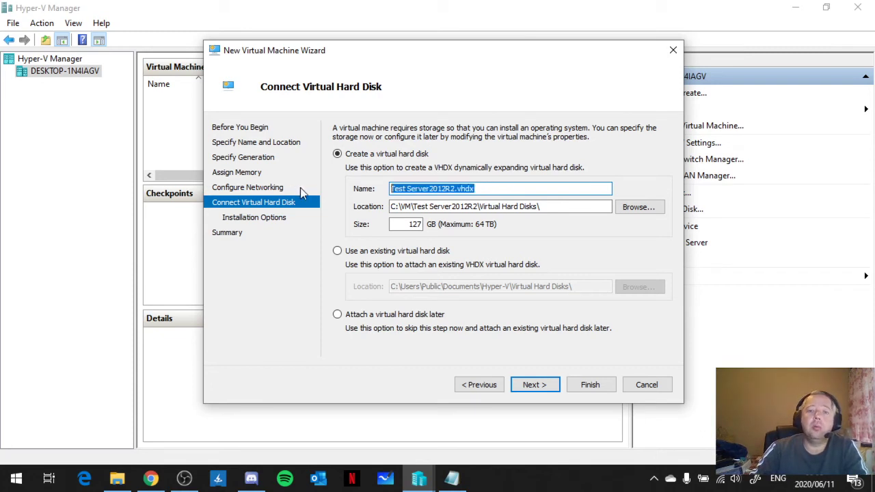
click(519, 186)
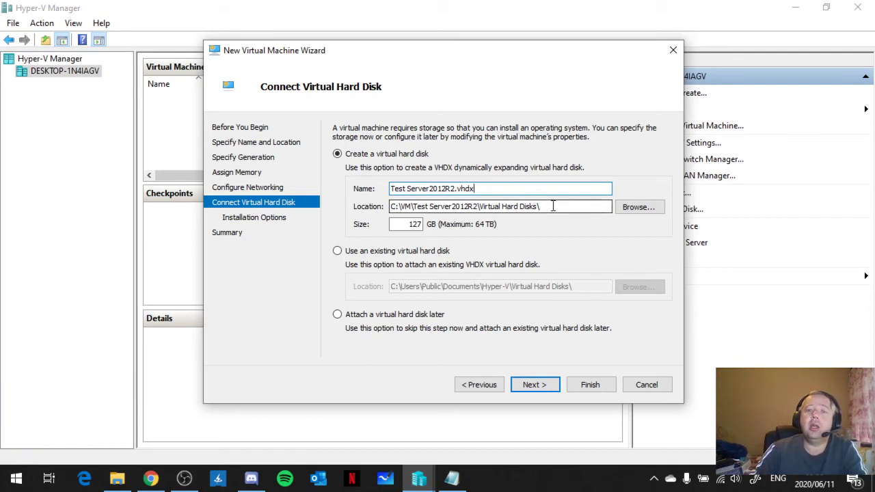
drag(553, 206, 355, 206)
click(586, 206)
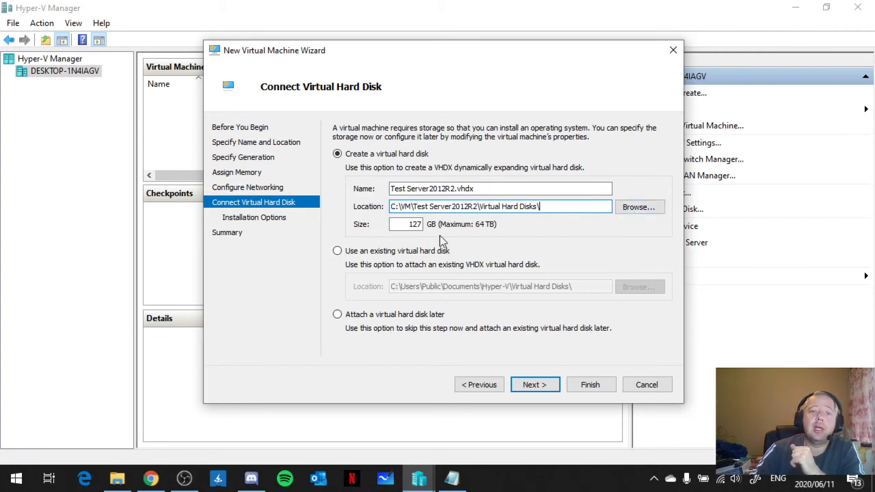
Set the size of the new virtual hard disk to 40 GB
double_click(414, 225)
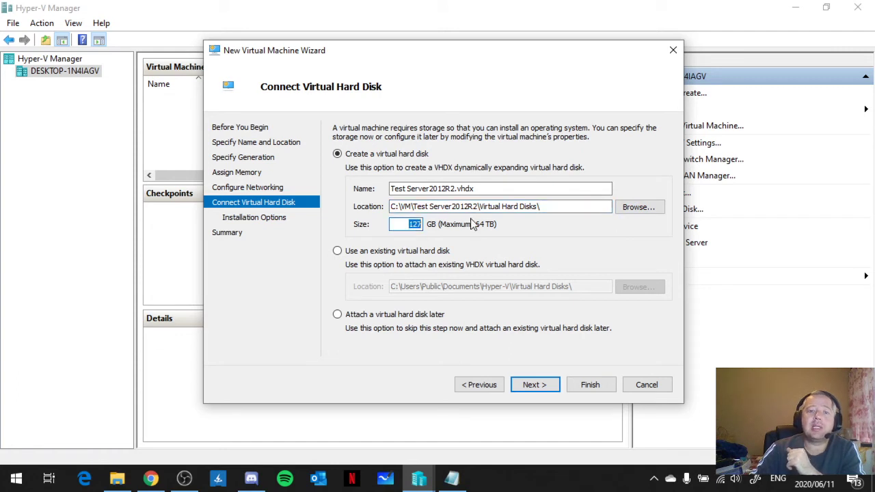
text(50)
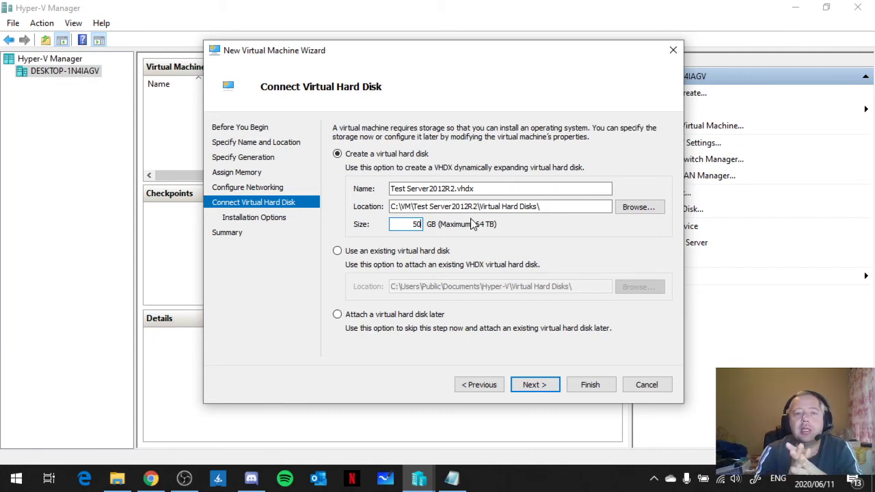
key(BackSpace)
key(BackSpace)
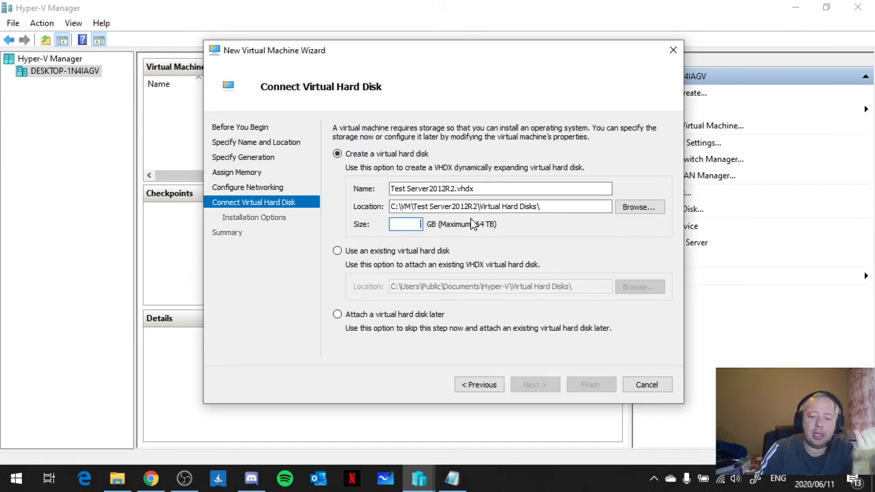
text(40)
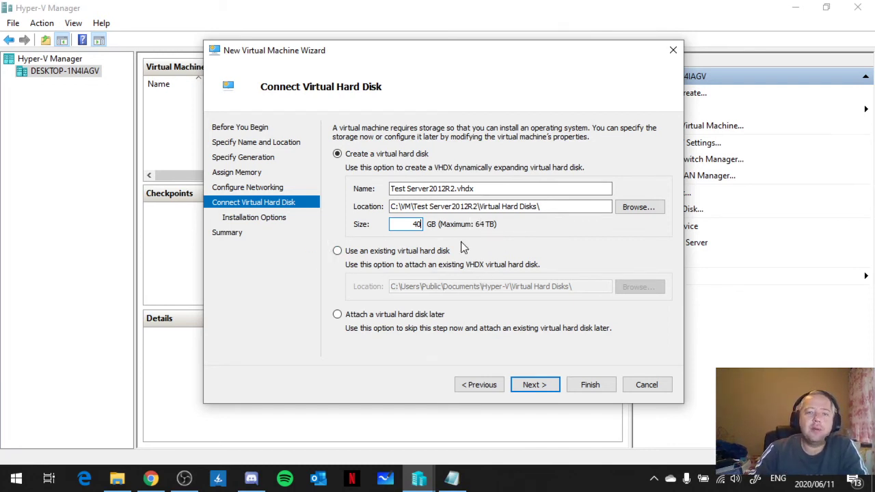
Keep the option to create a new virtual hard disk for the virtual machine and continue to the installation options
click(349, 253)
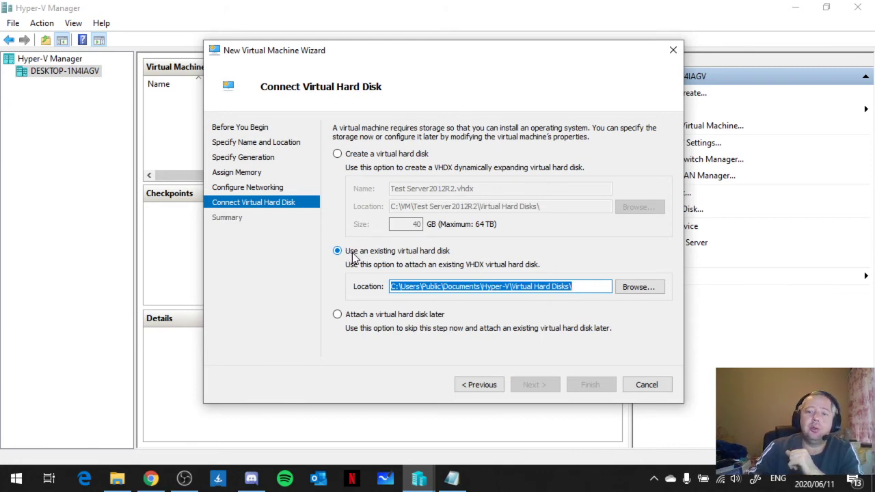
click(366, 319)
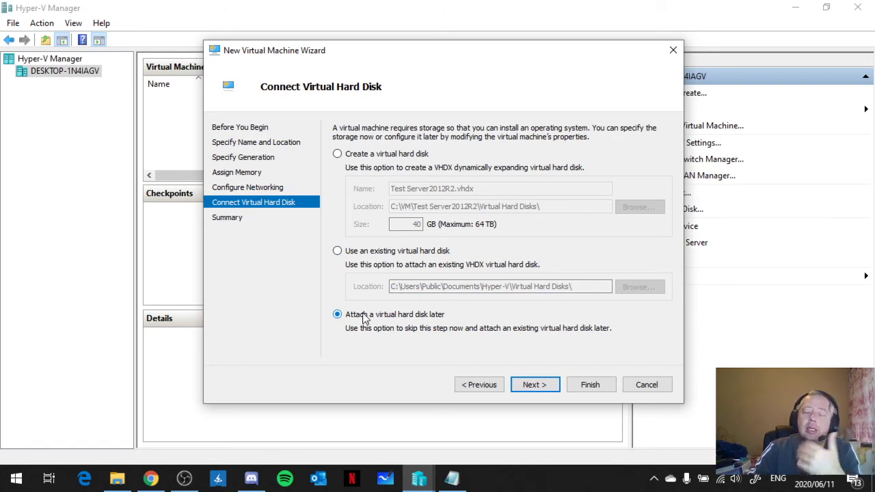
click(355, 156)
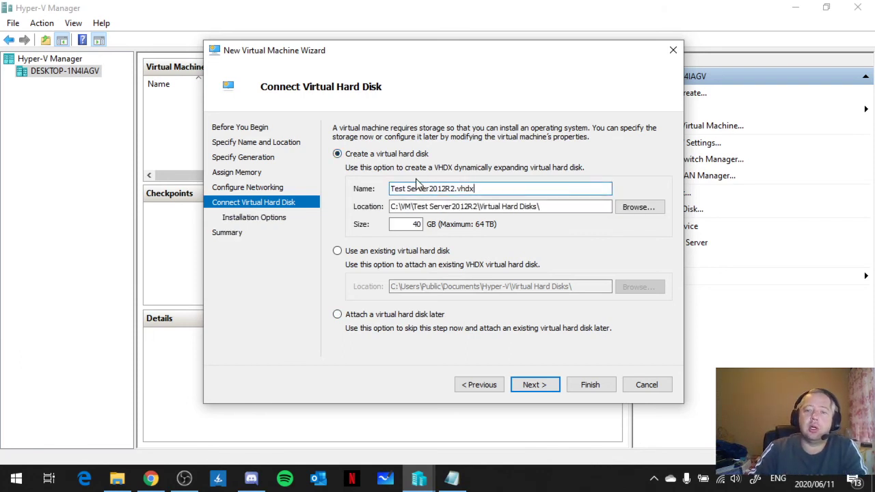
click(528, 386)
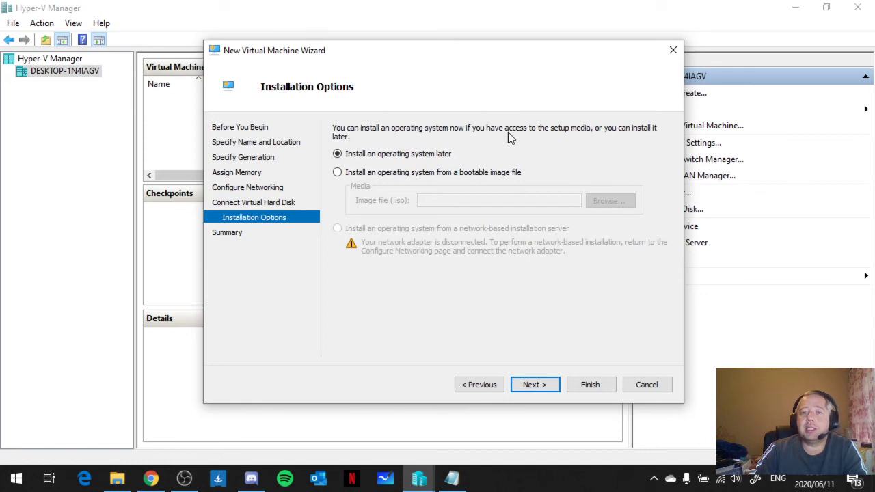
Keep the option to install an operating system later and continue to the wizard's summary
click(375, 176)
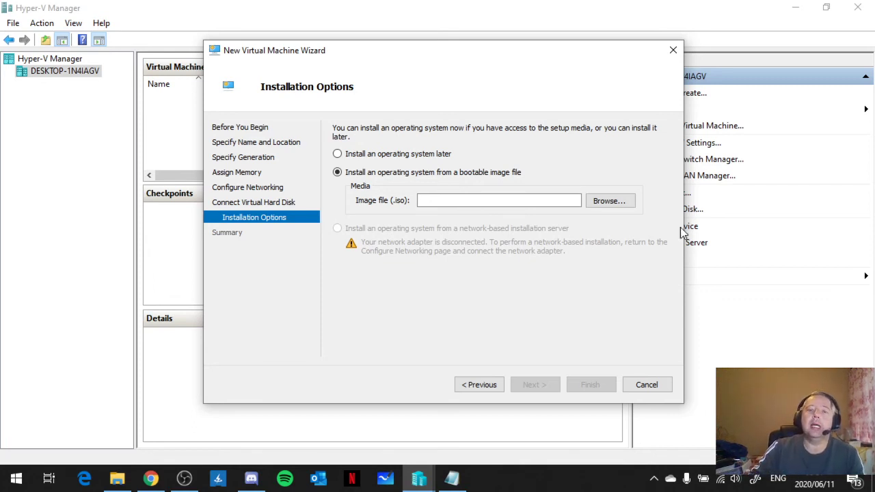
click(384, 158)
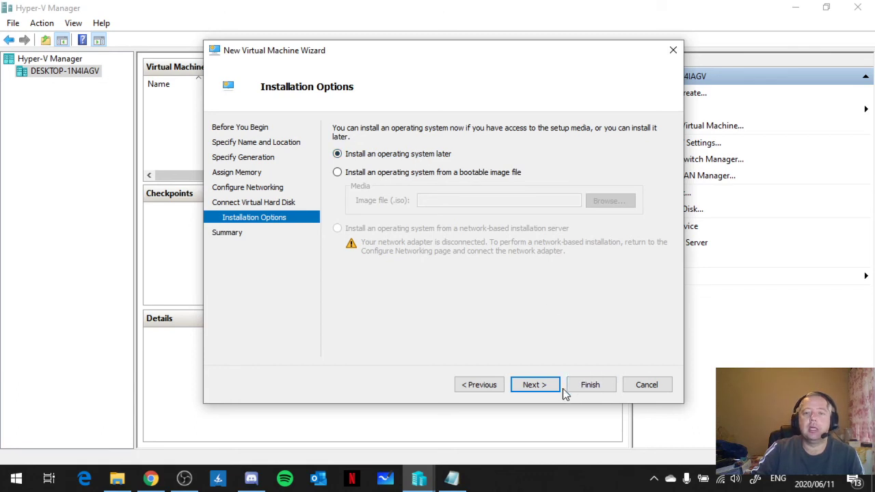
click(536, 387)
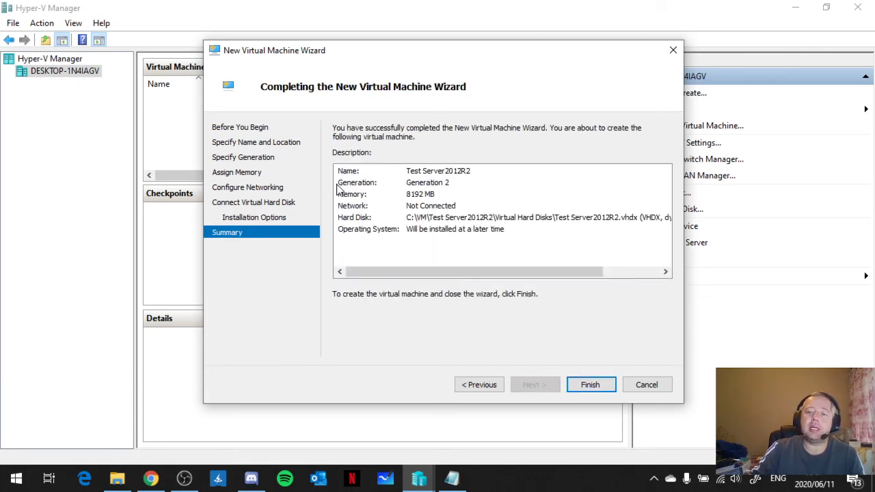
Review the new virtual machine's summary and finish the wizard to create it
mouse_move(365, 277)
mouse_down()
mouse_move(483, 278)
mouse_move(370, 279)
mouse_up()
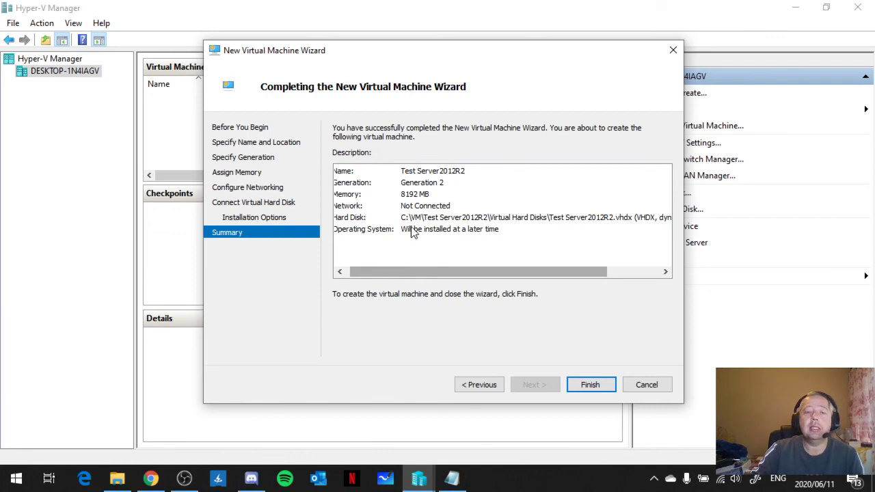
drag(414, 273, 369, 279)
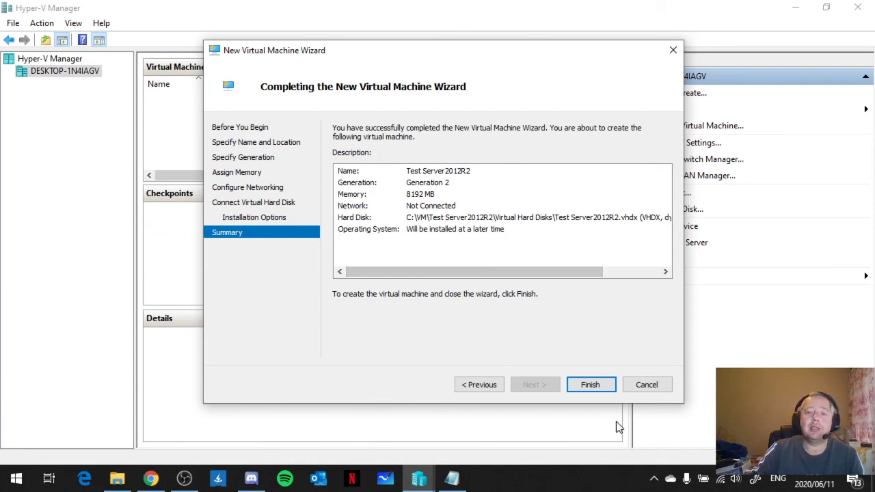
click(593, 385)
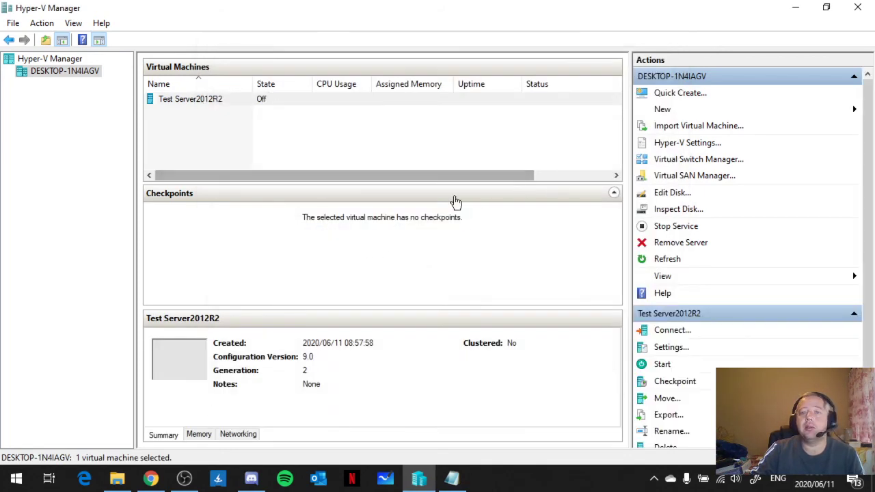
click(203, 111)
click(204, 102)
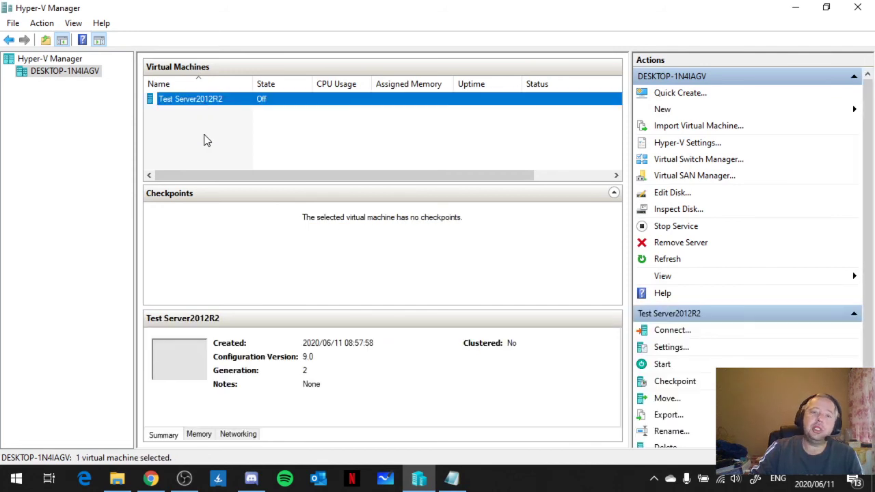
click(214, 99)
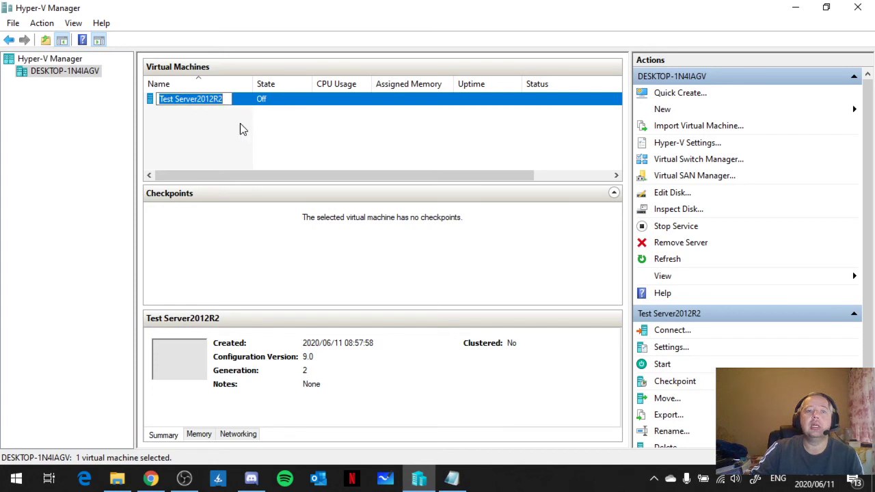
click(240, 124)
click(267, 103)
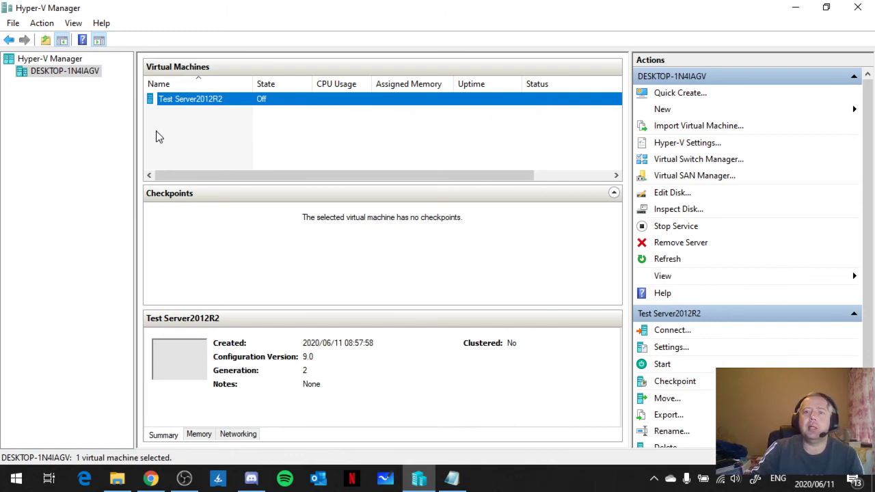
Connect to the Test Server2012R2 virtual machine, start it and reposition its connection window to show the boot summary
double_click(221, 106)
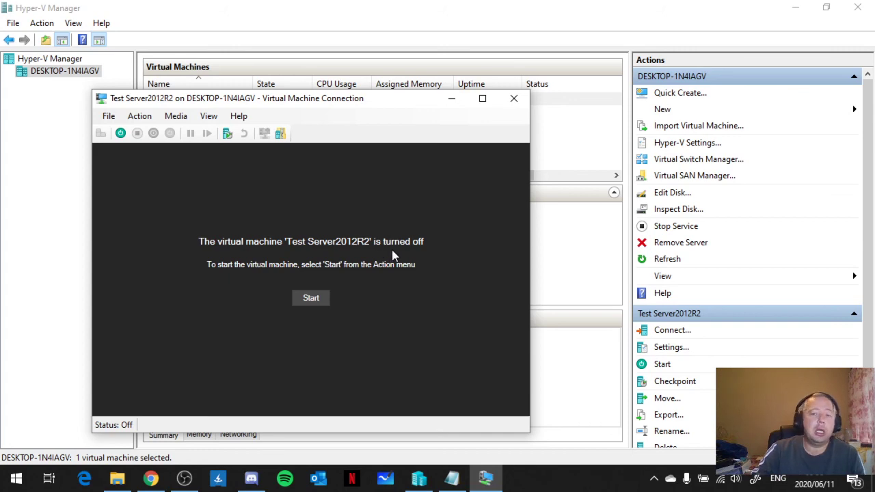
click(311, 299)
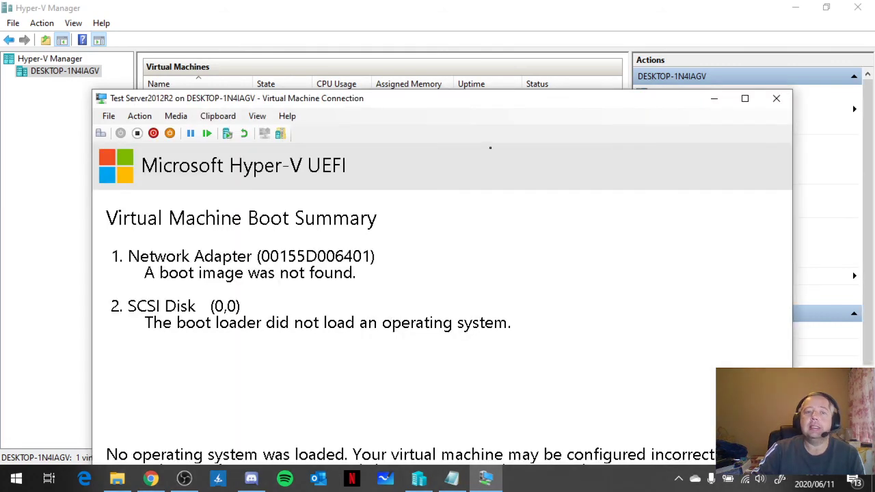
drag(499, 97, 438, 16)
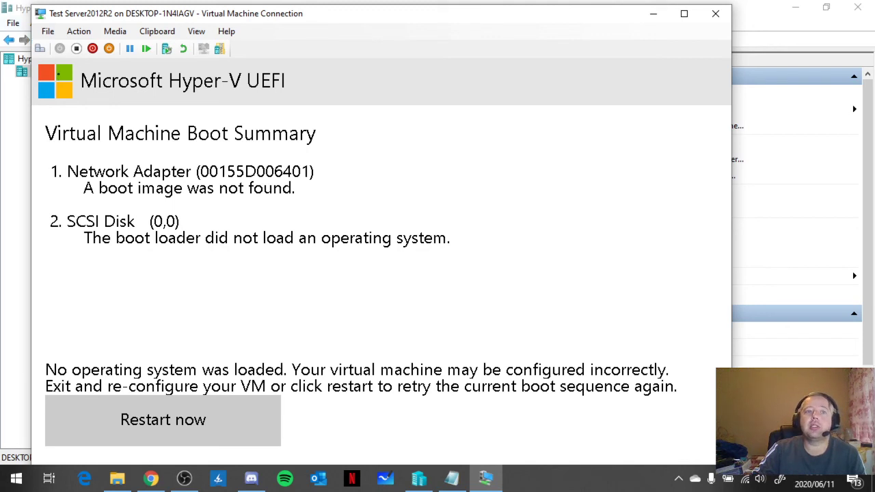
Try to shut down the operating system in the Test Server2012R2 virtual machine
click(94, 54)
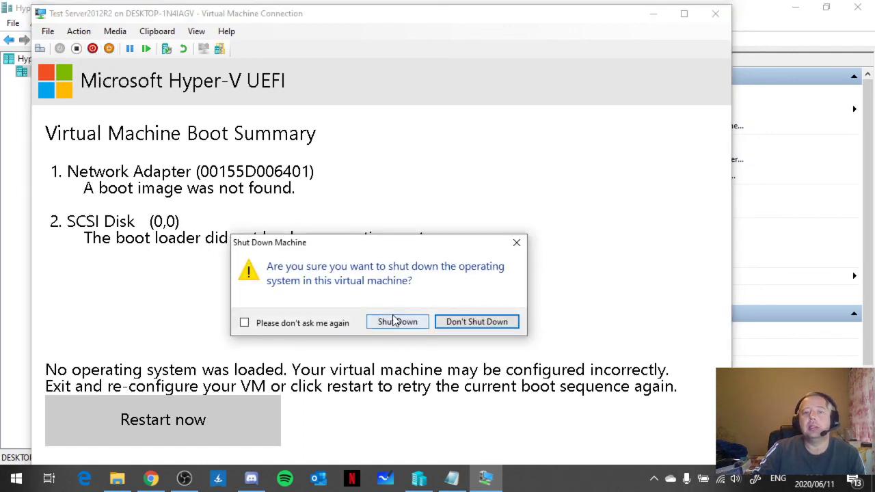
click(395, 322)
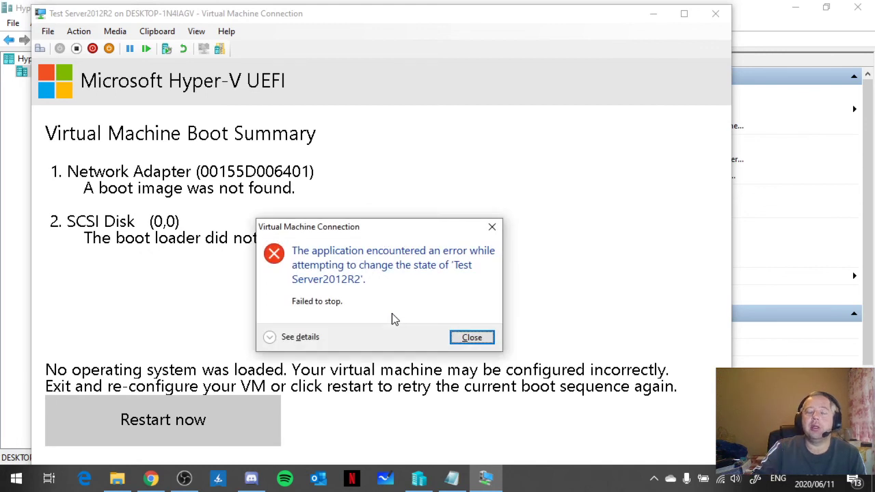
click(472, 338)
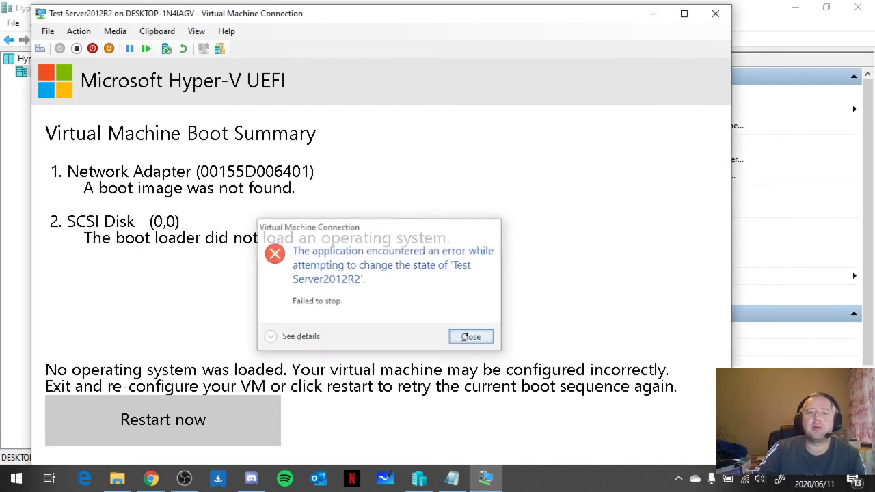
Turn off the running Test Server2012R2 virtual machine and confirm the power-off
click(77, 48)
click(402, 329)
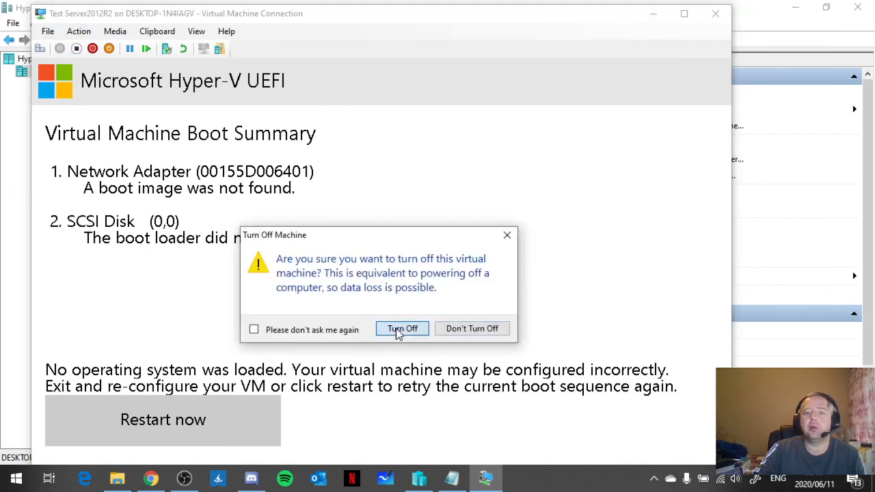